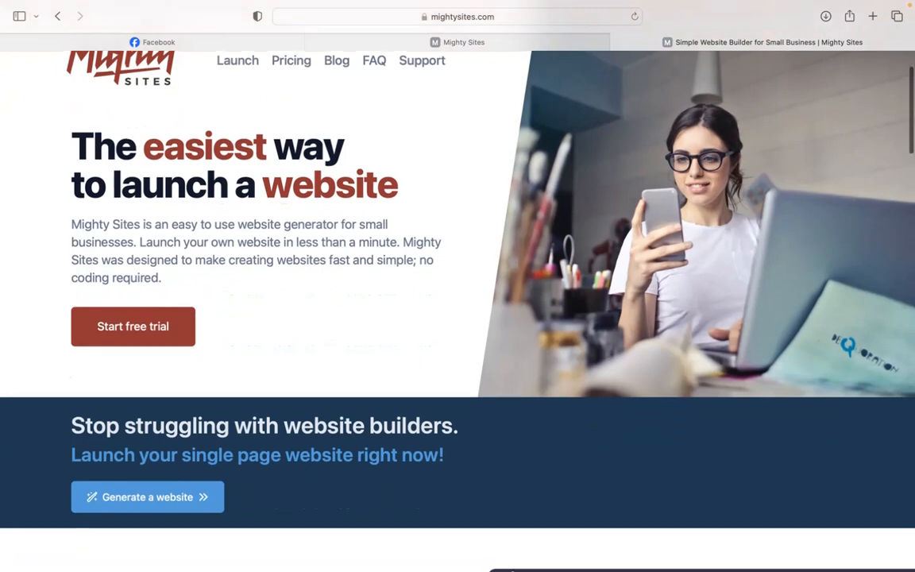
pyautogui.scroll(-2, 458, 310)
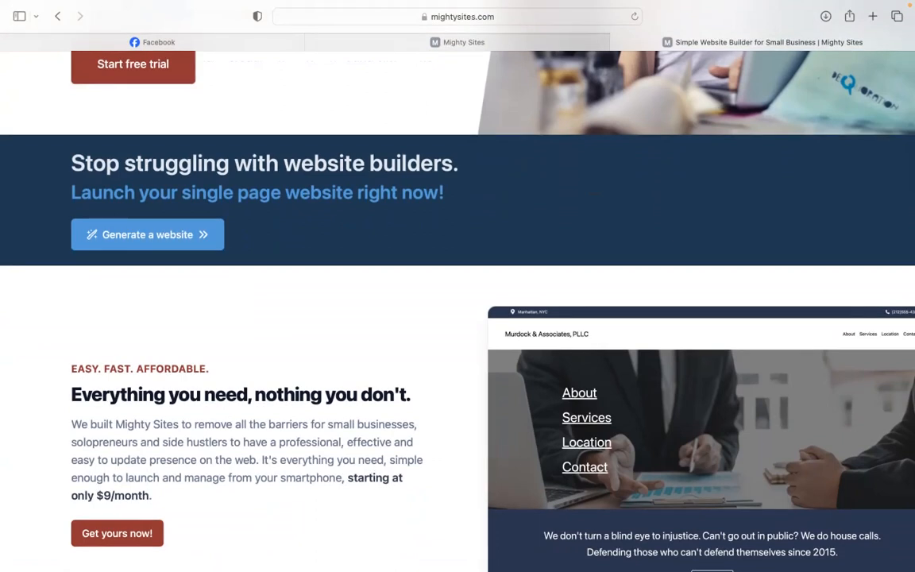
# Step: Skim the mightysites.com homepage, then switch to the site builder's market template page
pyautogui.scroll(-2, 458, 310)
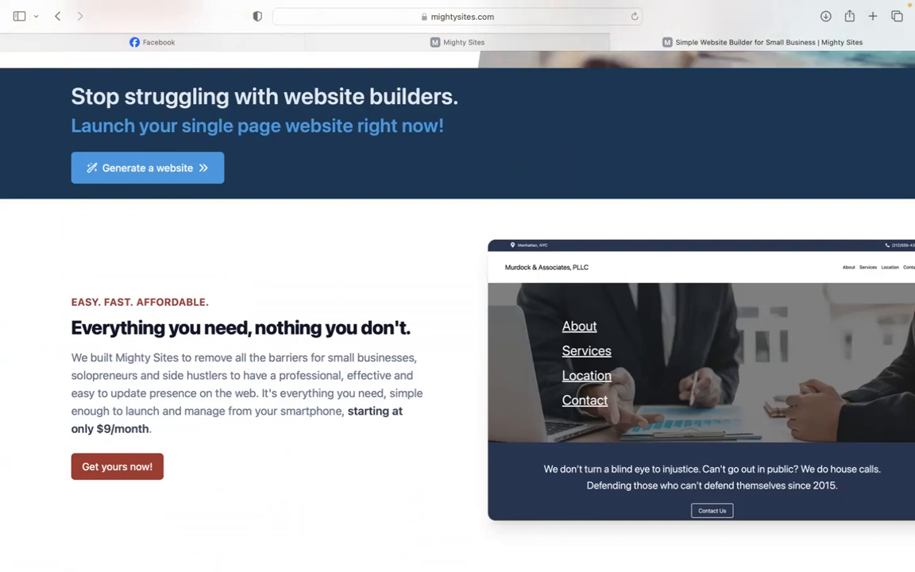
pyautogui.scroll(-2, 457, 309)
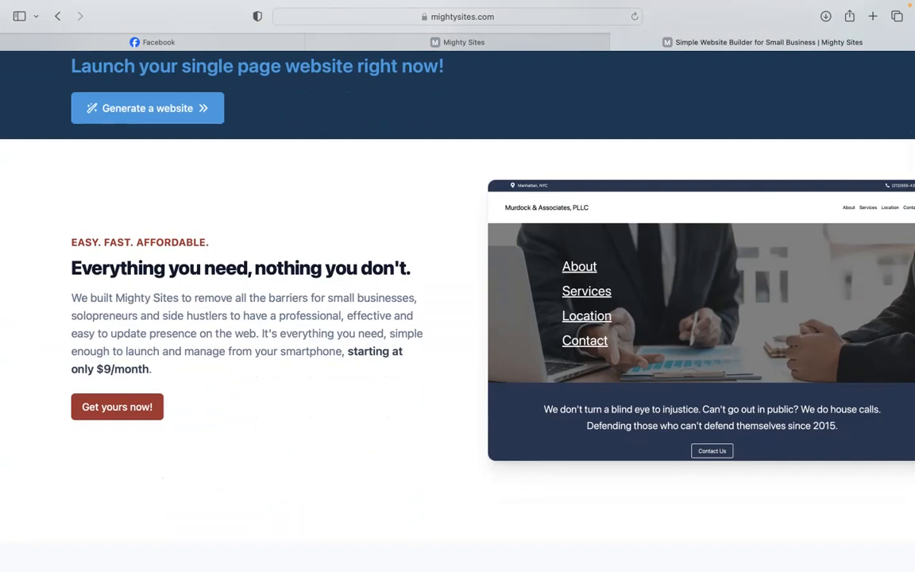
pyautogui.scroll(-2, 458, 310)
pyautogui.scroll(-5, 458, 310)
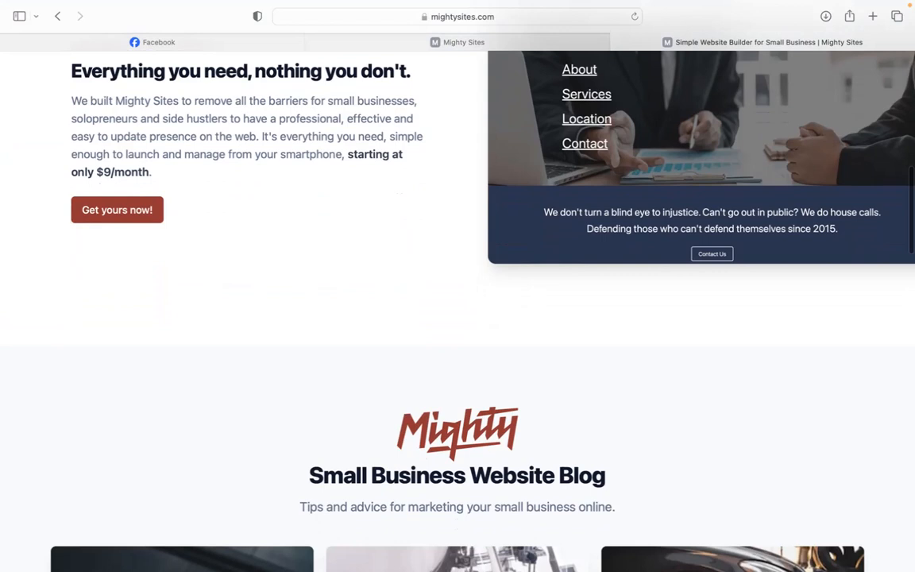
pyautogui.scroll(-6, 457, 310)
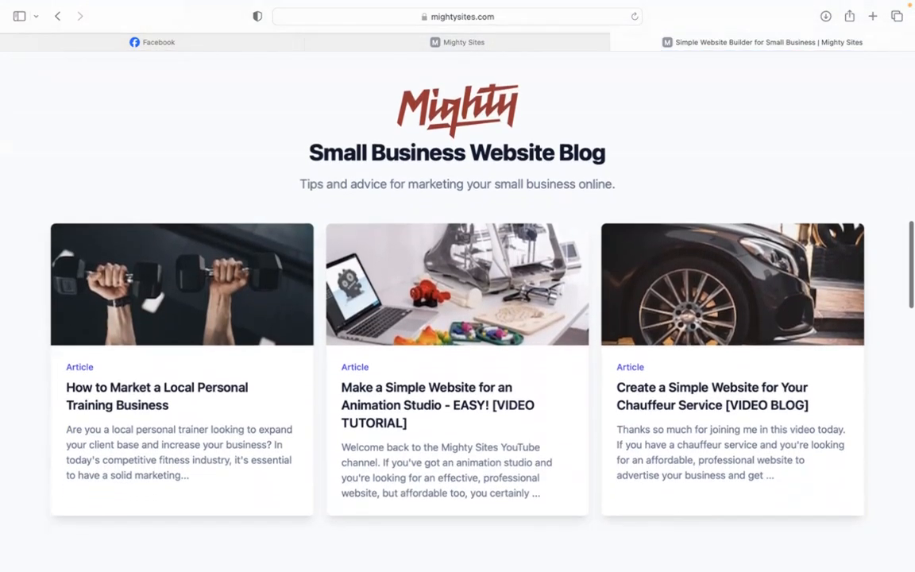
pyautogui.scroll(-3, 457, 310)
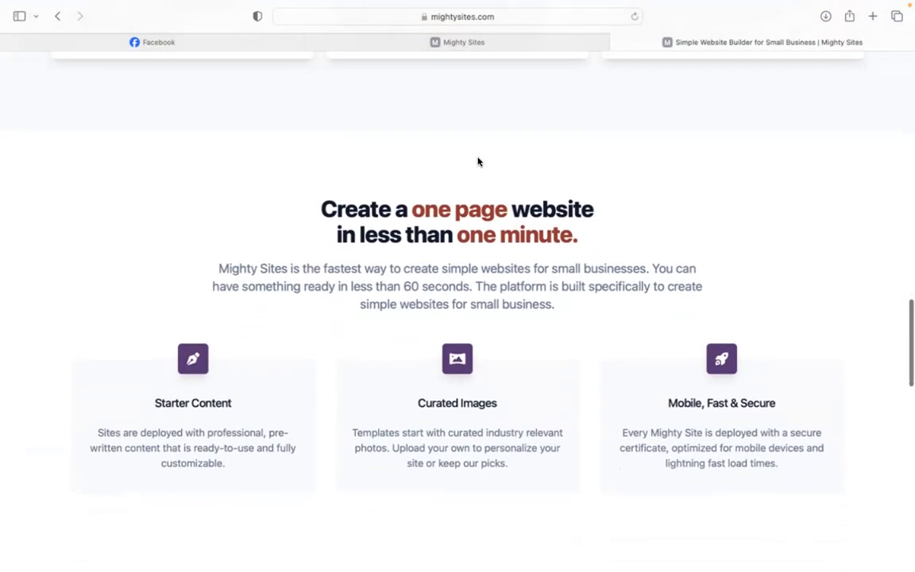
pyautogui.click(462, 42)
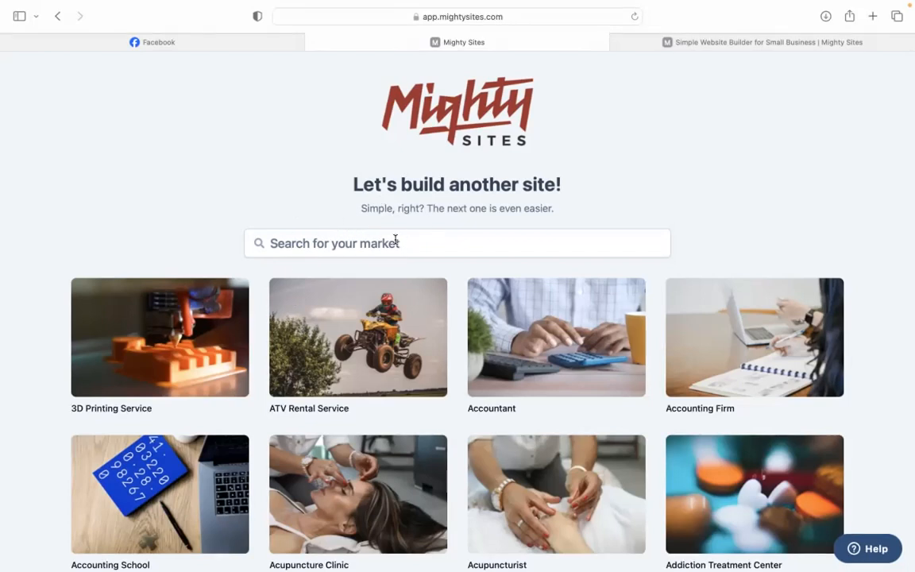
# Step: Search the market templates for 'kara' and start a site from the Karaoke Bar template
pyautogui.scroll(-10, 288, 152)
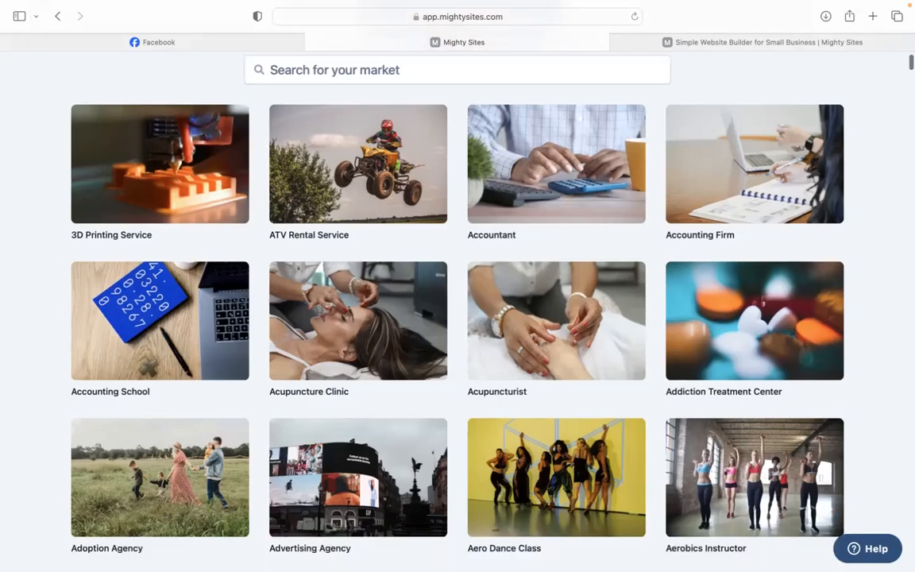
pyautogui.scroll(-15, 288, 152)
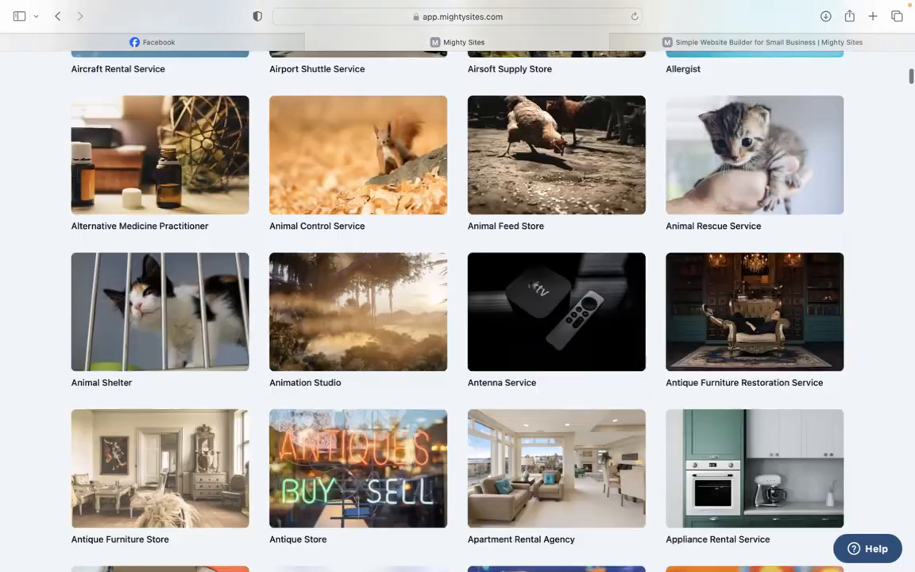
pyautogui.scroll(18, 458, 302)
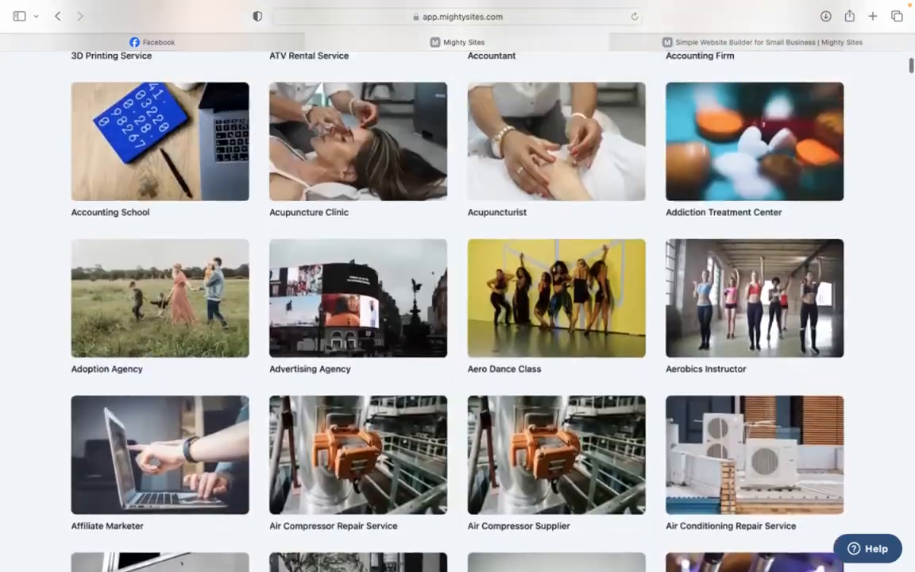
pyautogui.scroll(6, 404, 267)
pyautogui.click(395, 246)
pyautogui.write('kar')
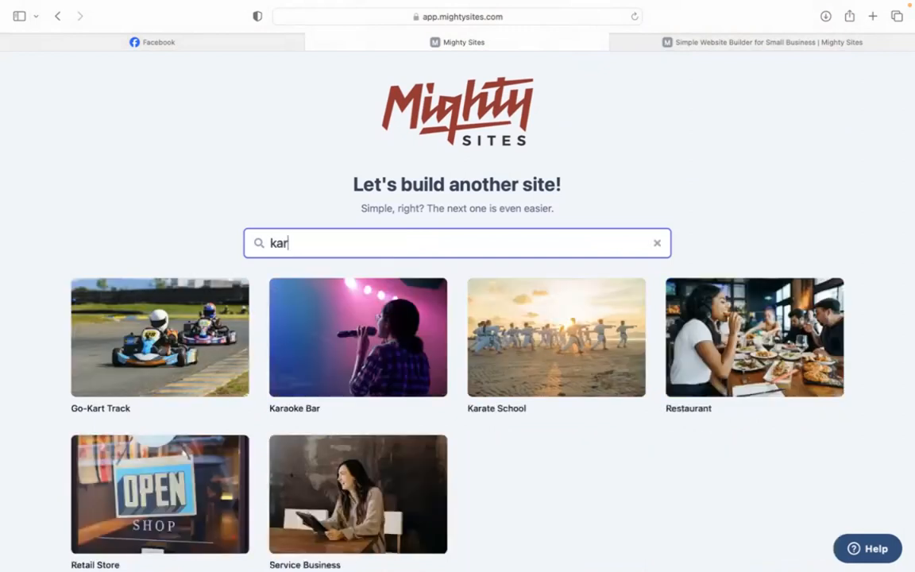
pyautogui.write('a')
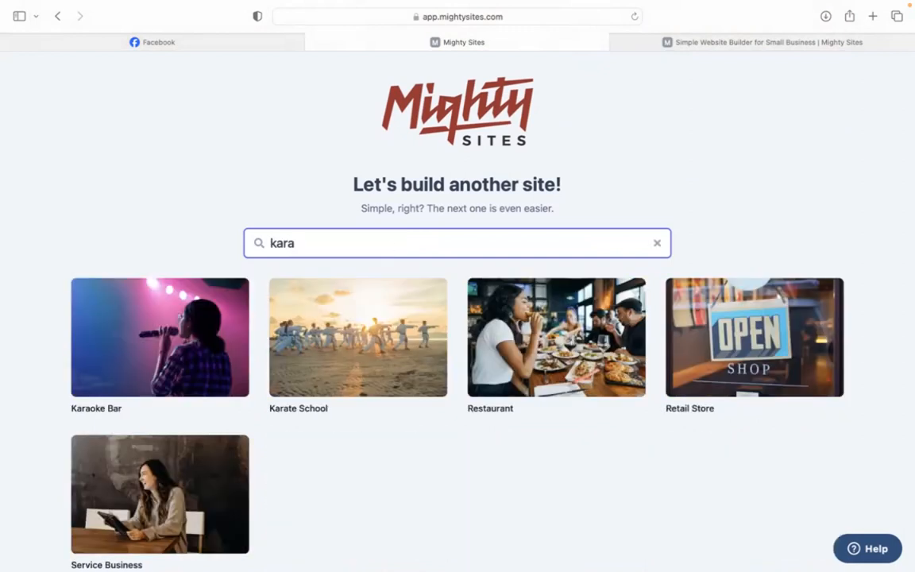
pyautogui.click(360, 284)
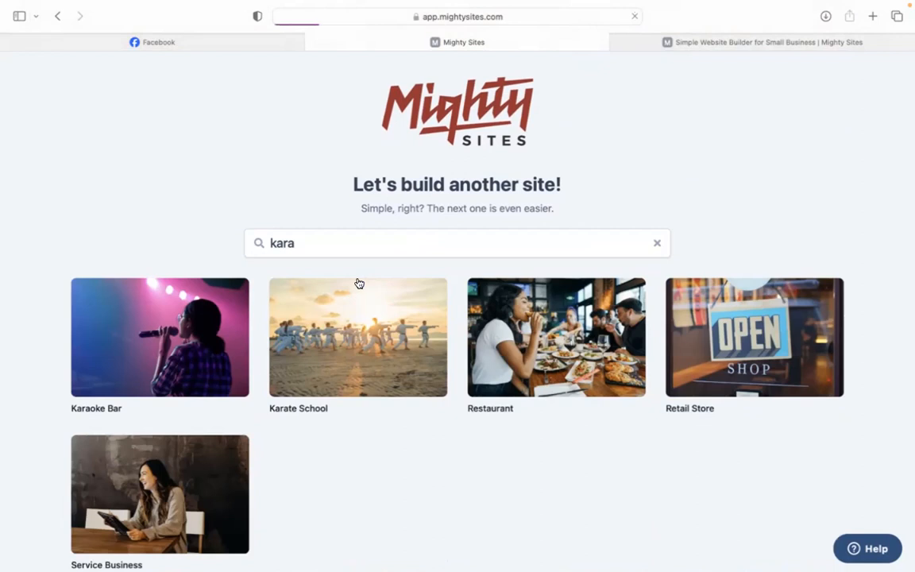
# Step: Enter company Tune Town, city Denver, state Colorado, business type Service, and continue
pyautogui.write('Tune Town')
pyautogui.click(329, 302)
pyautogui.write('Denver')
pyautogui.click(455, 315)
pyautogui.write('Colorado')
pyautogui.click(565, 259)
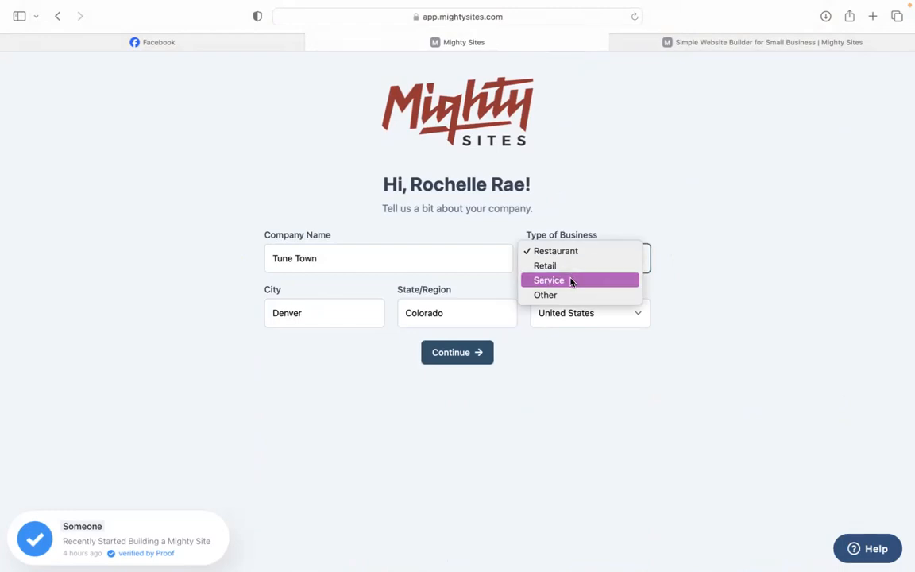
pyautogui.click(570, 281)
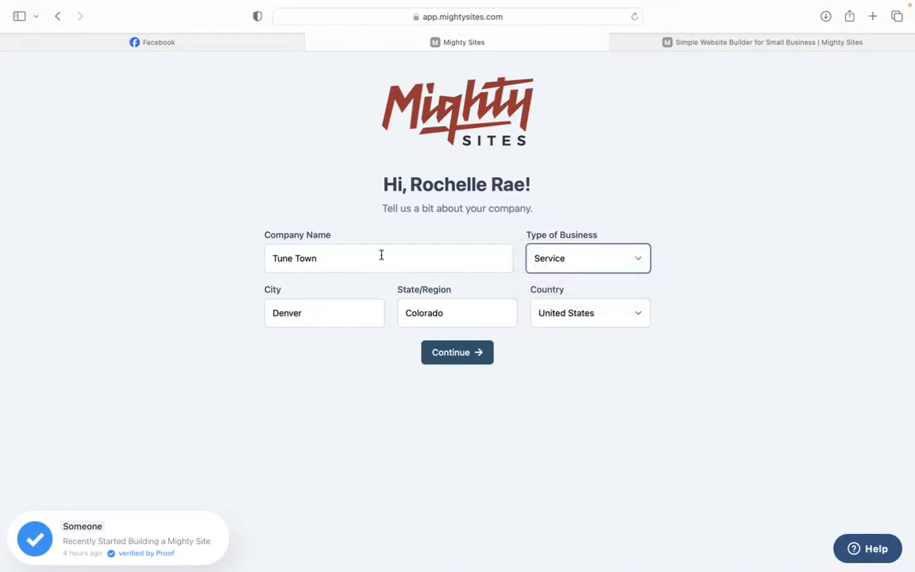
pyautogui.click(446, 359)
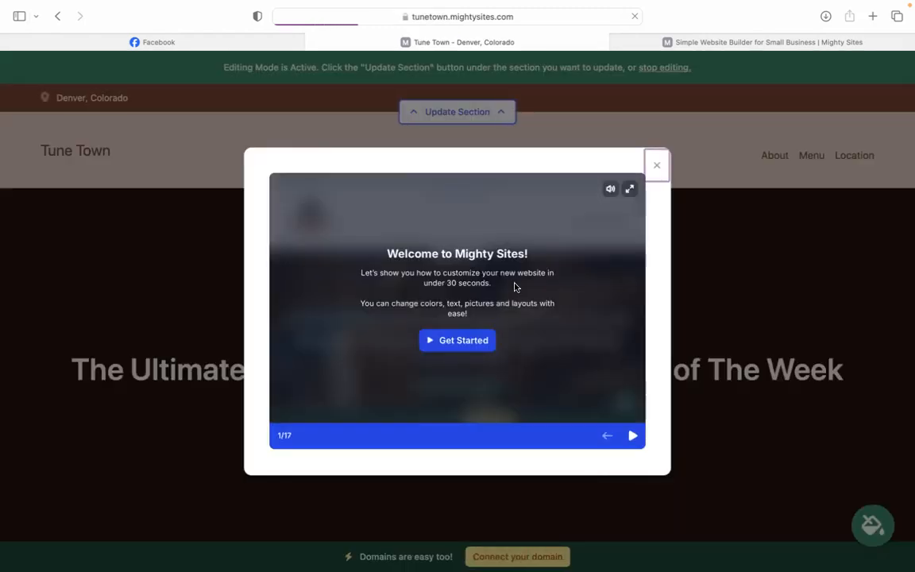
# Step: Step through three welcome tour slides, then close the tour
pyautogui.click(632, 436)
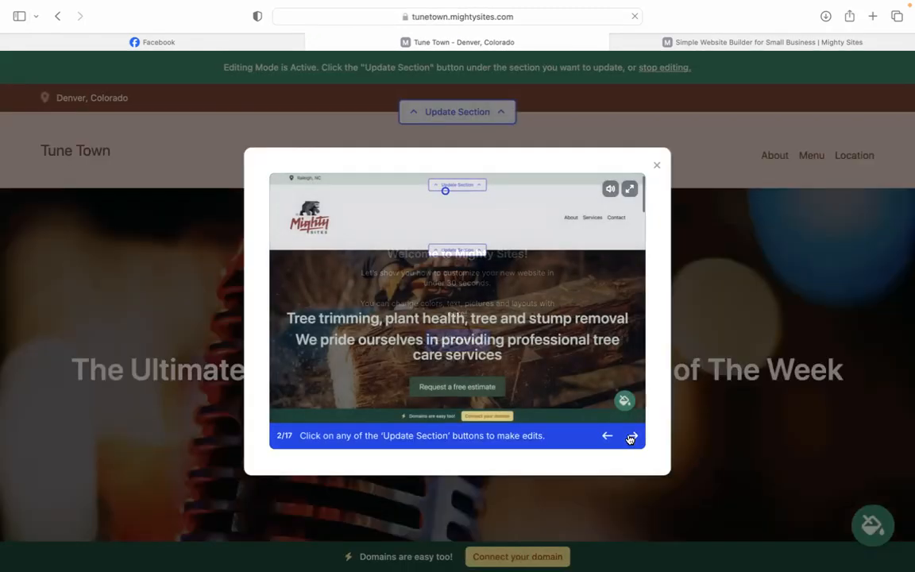
pyautogui.click(632, 436)
pyautogui.click(632, 436)
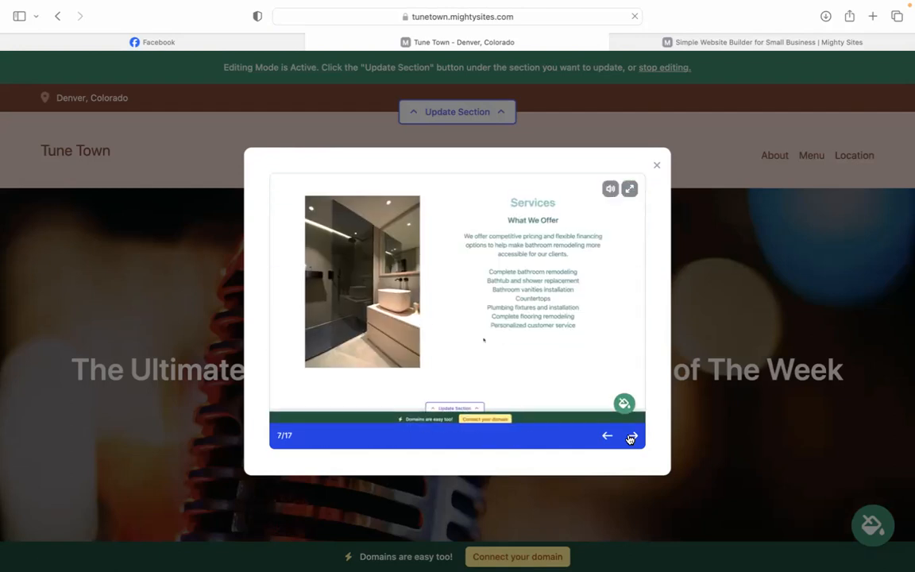
pyautogui.click(657, 167)
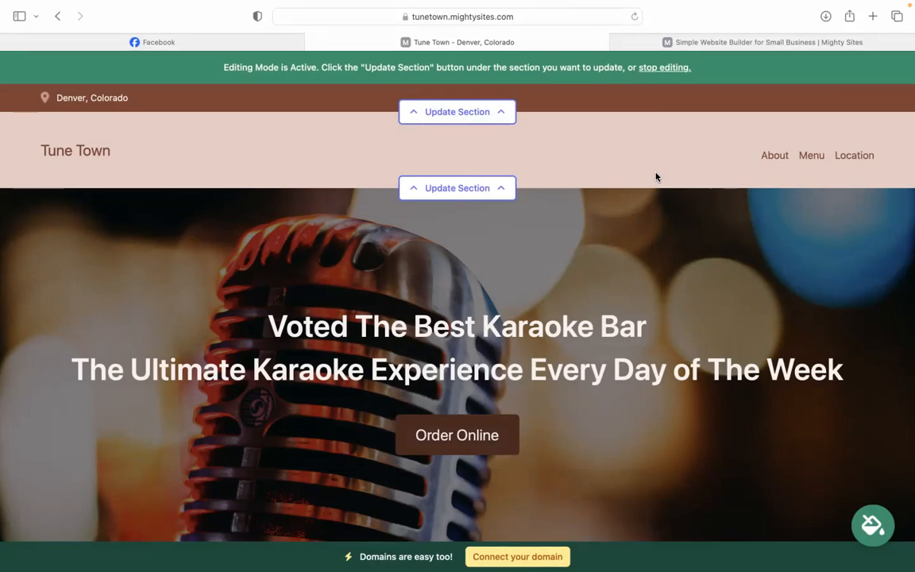
pyautogui.scroll(-3, 656, 177)
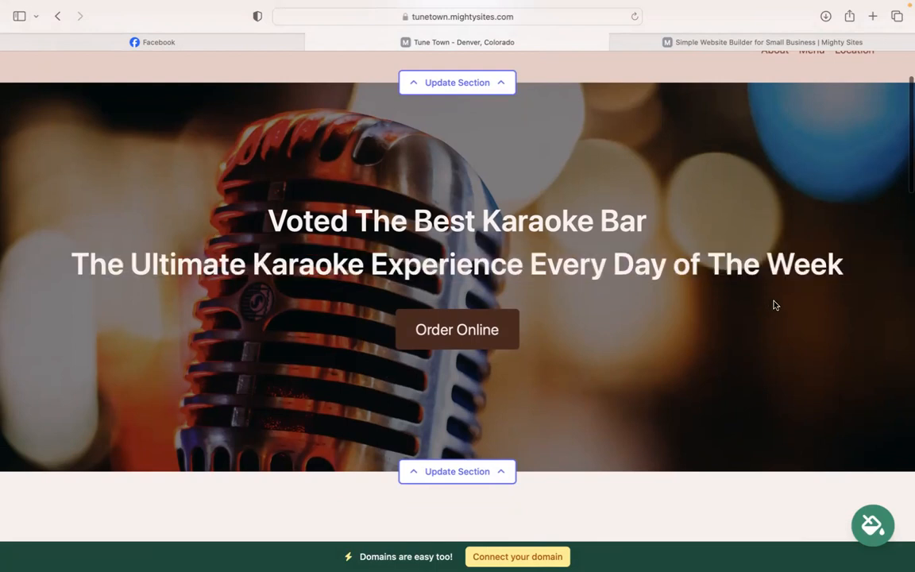
pyautogui.scroll(-5, 773, 304)
pyautogui.scroll(-10, 457, 271)
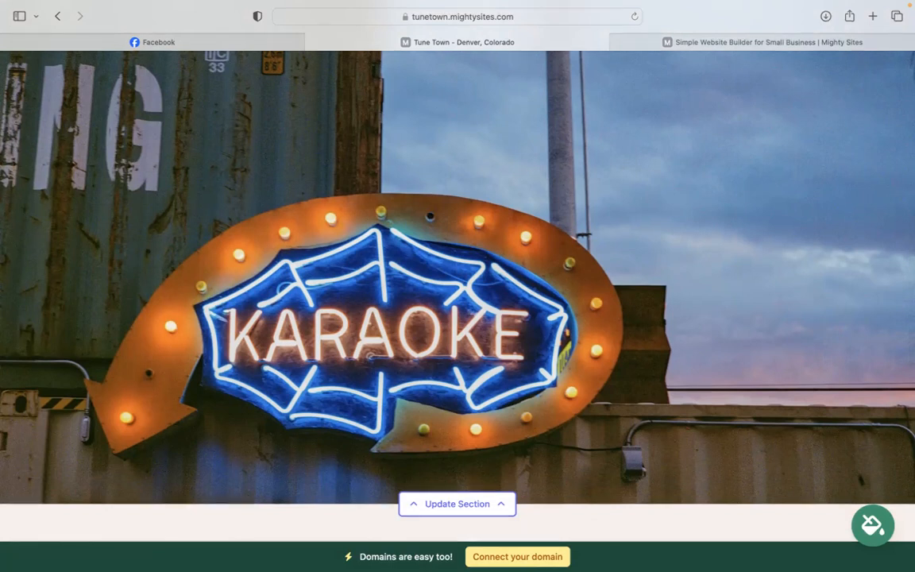
pyautogui.scroll(-10, 458, 270)
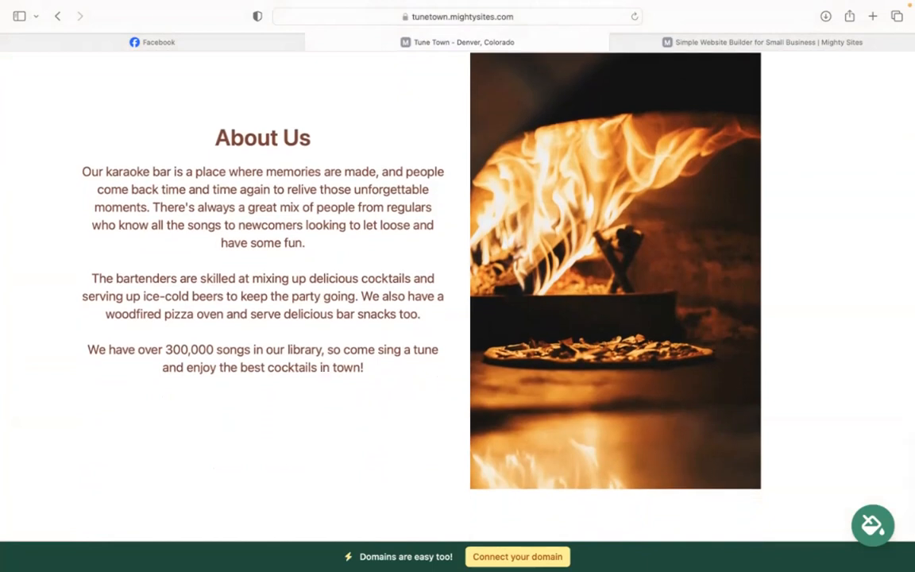
pyautogui.scroll(-2, 458, 270)
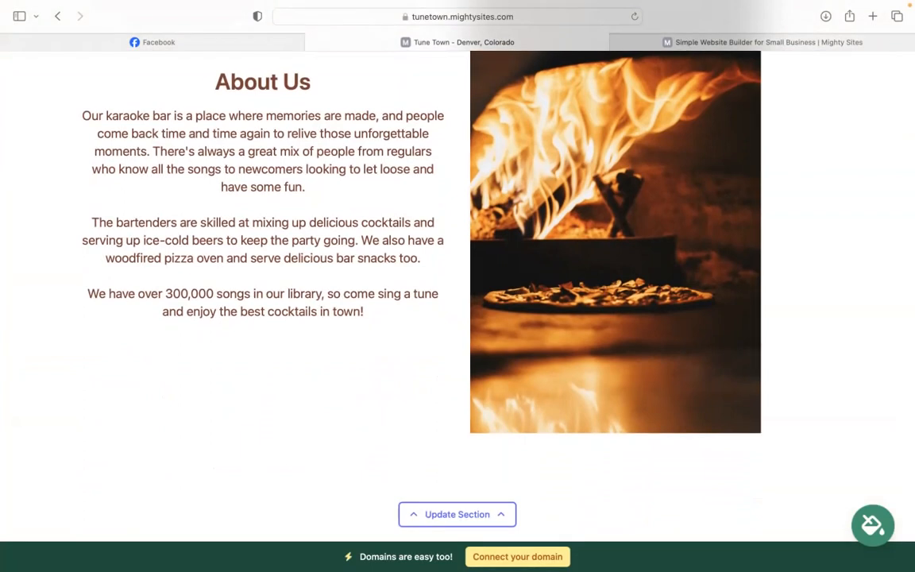
pyautogui.scroll(-1, 457, 286)
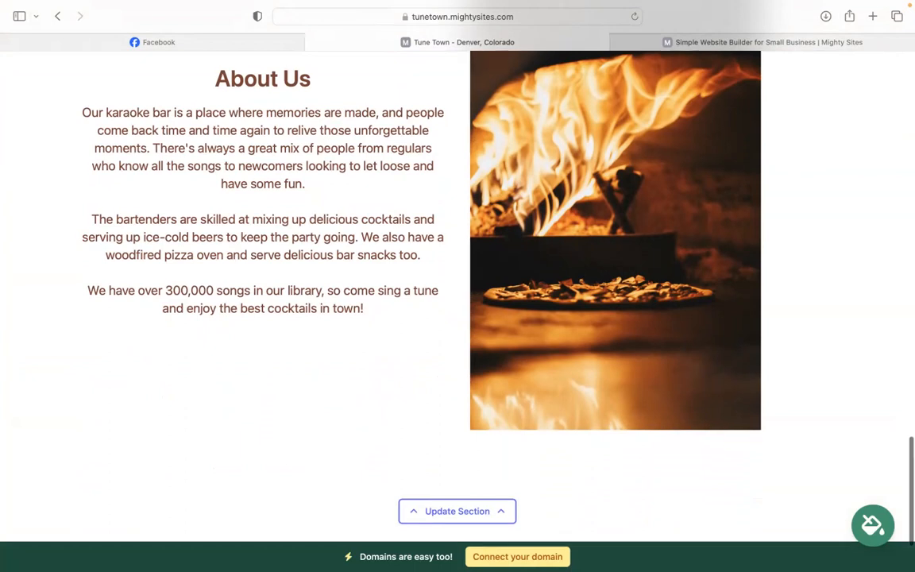
pyautogui.scroll(10, 458, 286)
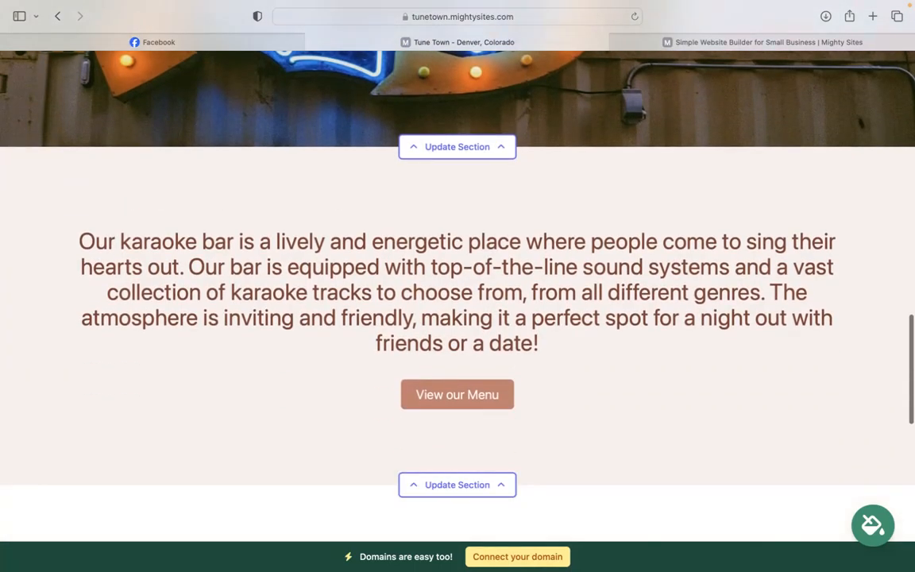
pyautogui.scroll(-10, 497, 235)
pyautogui.moveTo(240, 144); pyautogui.dragTo(367, 347)
pyautogui.click(371, 354)
pyautogui.scroll(10, 371, 356)
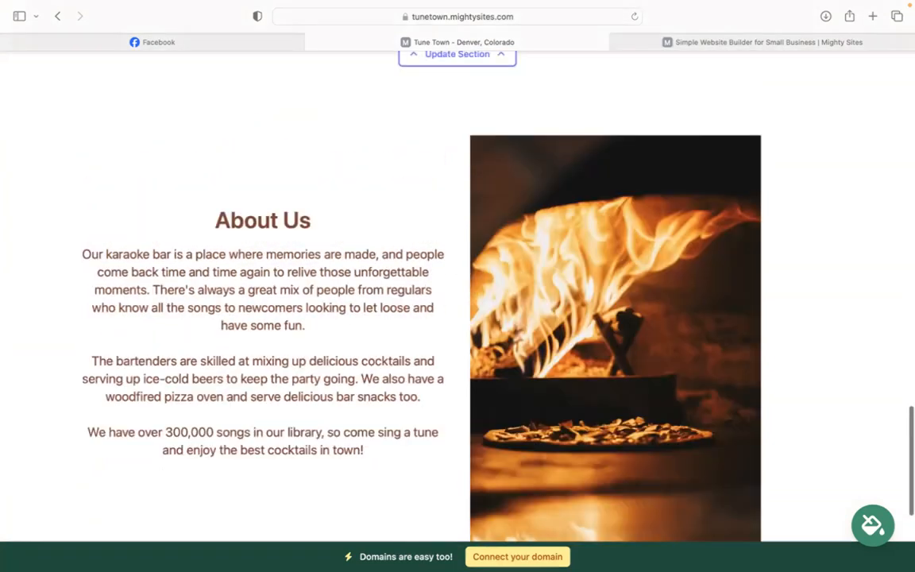
pyautogui.scroll(5, 457, 286)
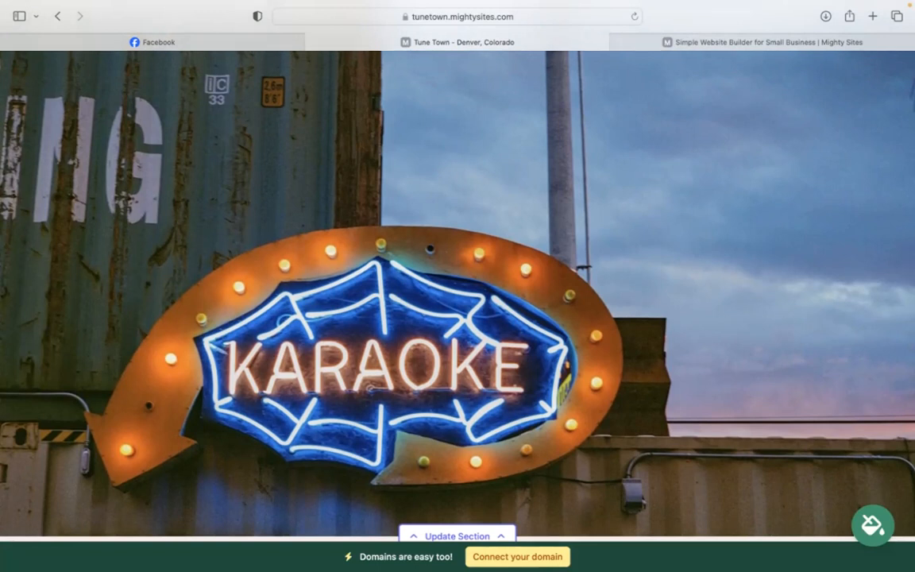
pyautogui.scroll(8, 458, 286)
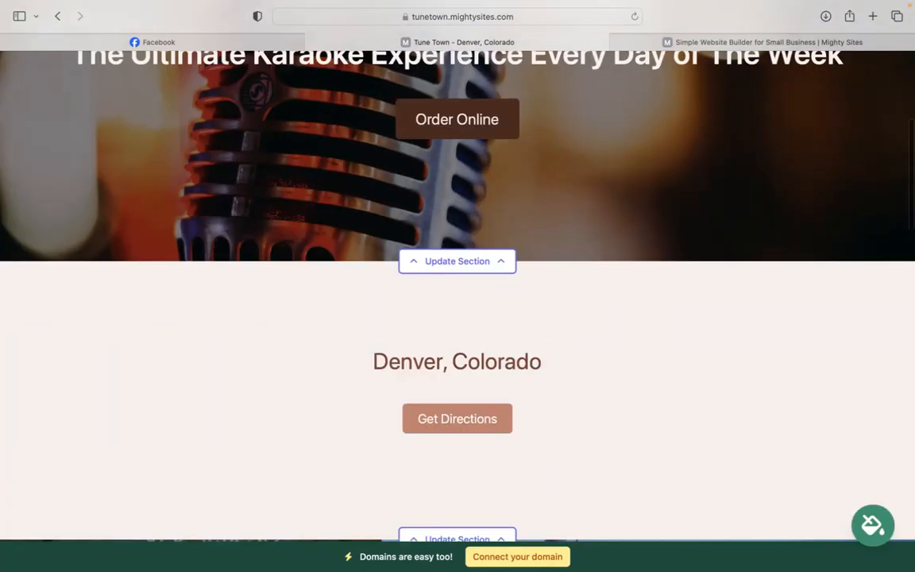
pyautogui.scroll(5, 458, 286)
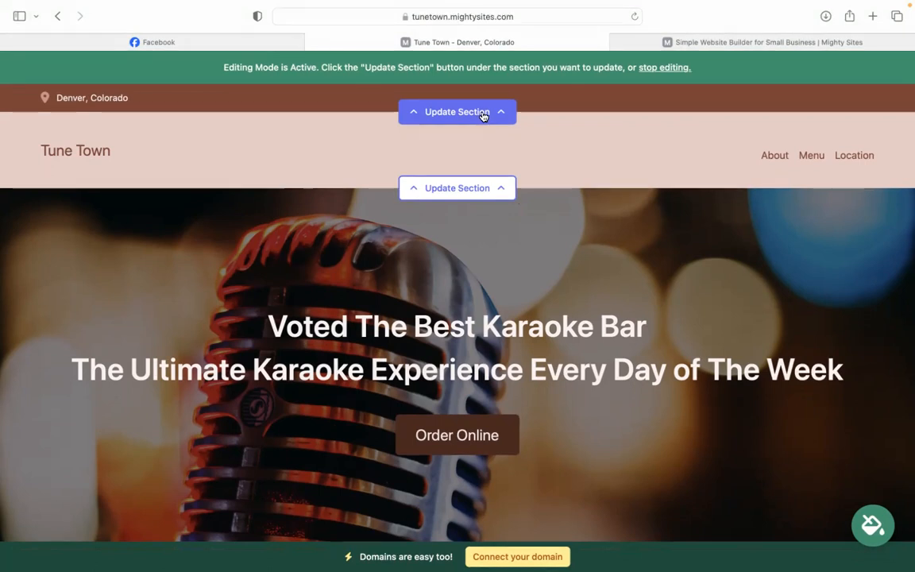
# Step: Enter the contact e-mail, make it visible on the site, and enter the phone number
pyautogui.click(464, 189)
pyautogui.click(469, 212)
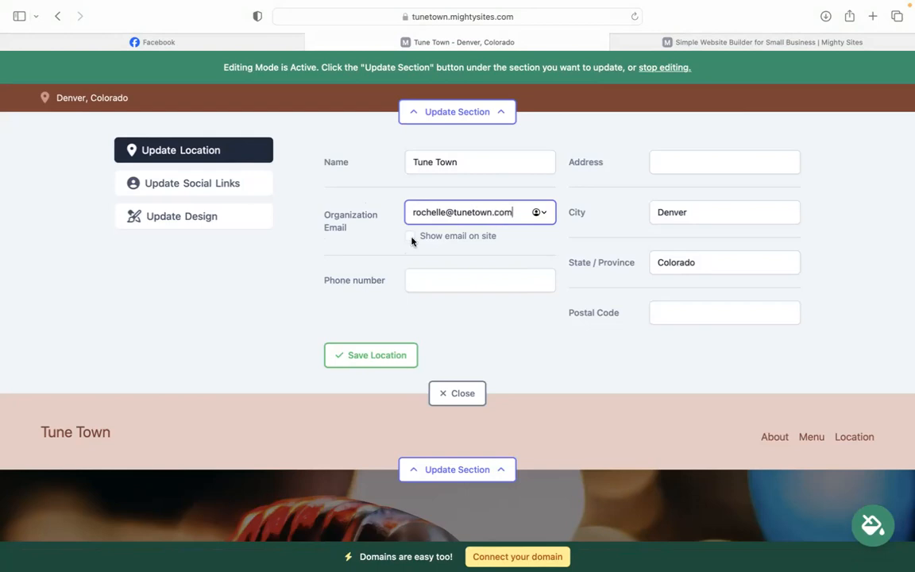
pyautogui.click(409, 236)
pyautogui.click(416, 280)
pyautogui.write('484-30303')
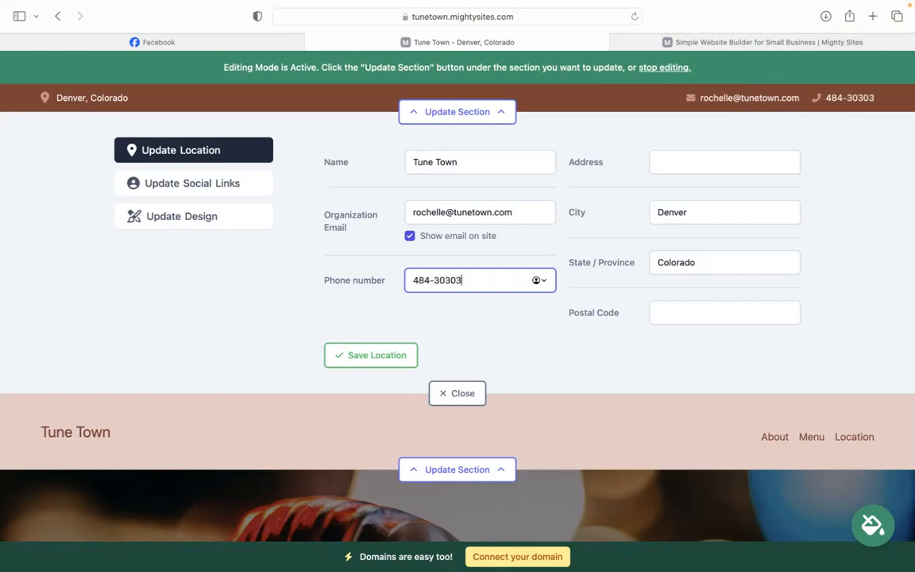
pyautogui.press('BackSpace')
pyautogui.write('4')
# Step: Add the street address and postal code, save the location, then close the social links editor
pyautogui.click(718, 155)
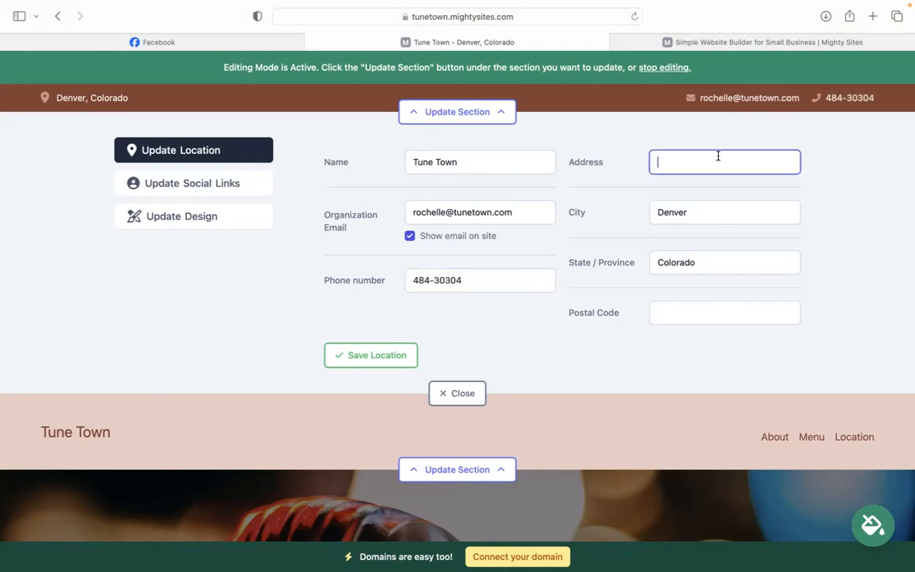
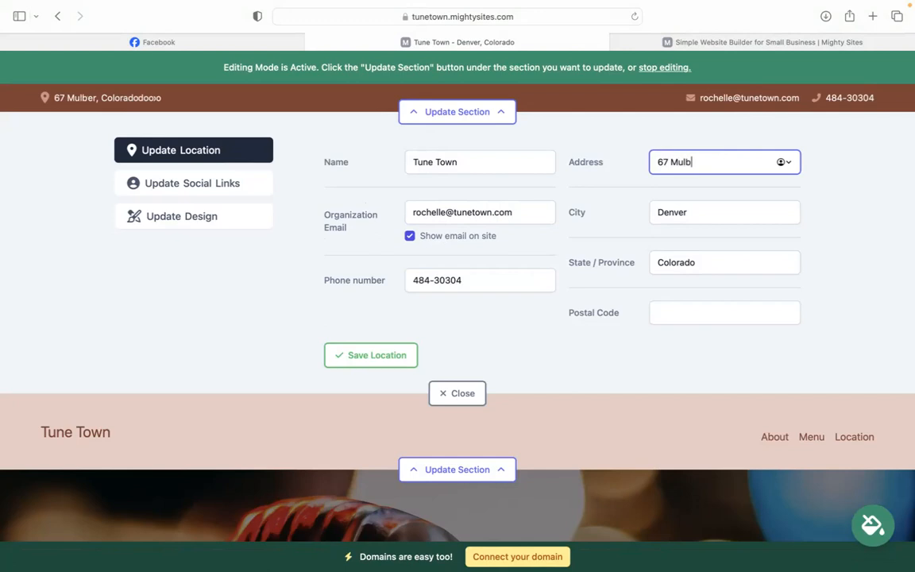
pyautogui.click(684, 311)
pyautogui.write('404033')
pyautogui.click(374, 355)
pyautogui.click(213, 183)
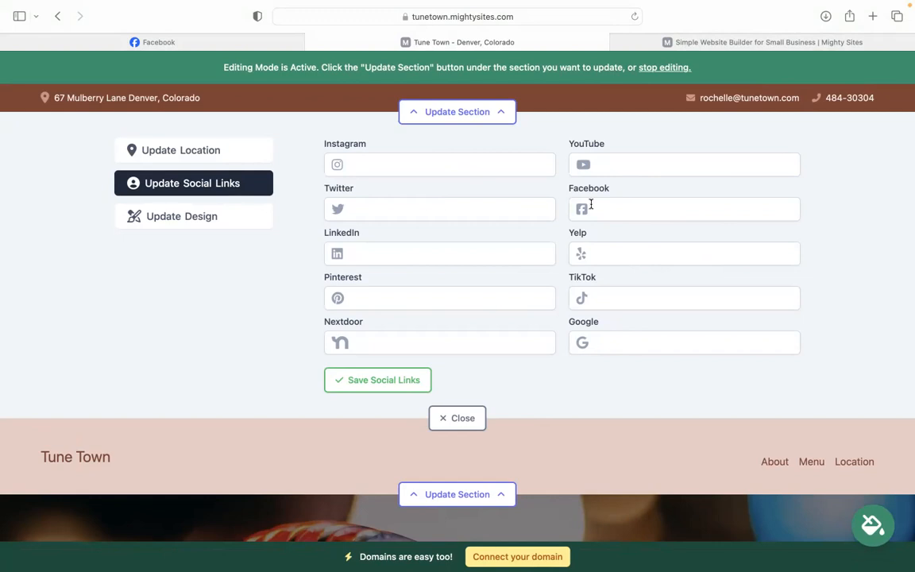
pyautogui.click(457, 417)
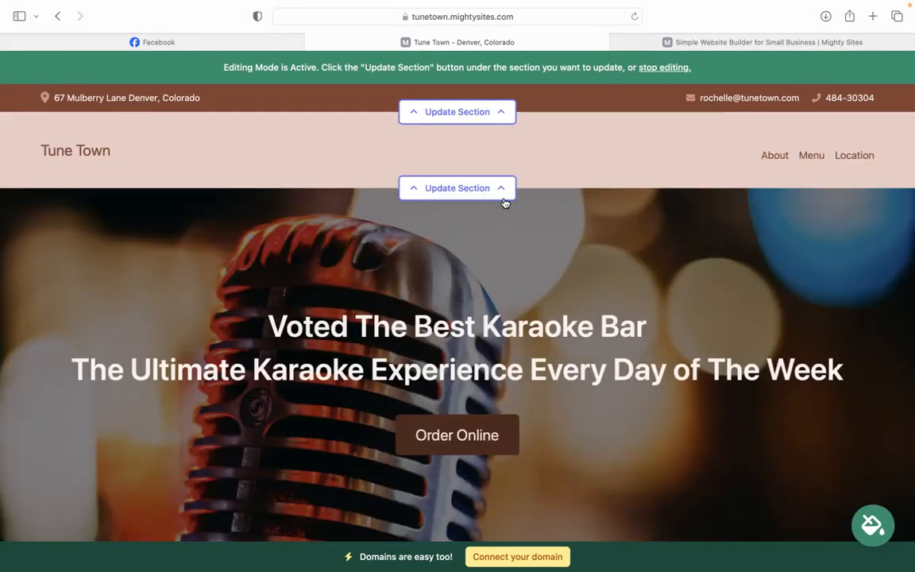
# Step: Upload the Mighty Sites logo PNG from Downloads and save it as the header logo
pyautogui.click(488, 188)
pyautogui.click(410, 263)
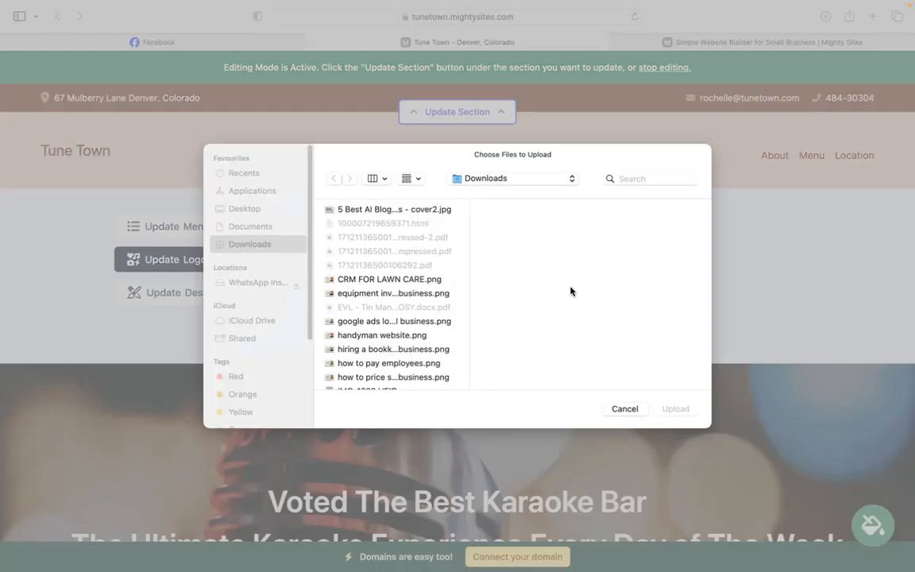
pyautogui.click(407, 389)
pyautogui.press('Down')
pyautogui.press('Down')
pyautogui.press('Down')
pyautogui.press('Up')
pyautogui.press('Return')
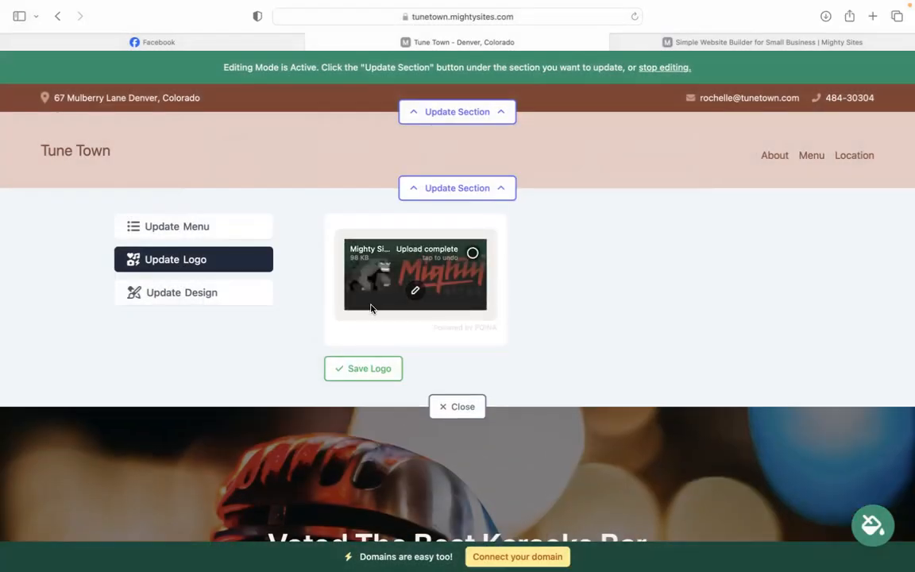
pyautogui.click(382, 363)
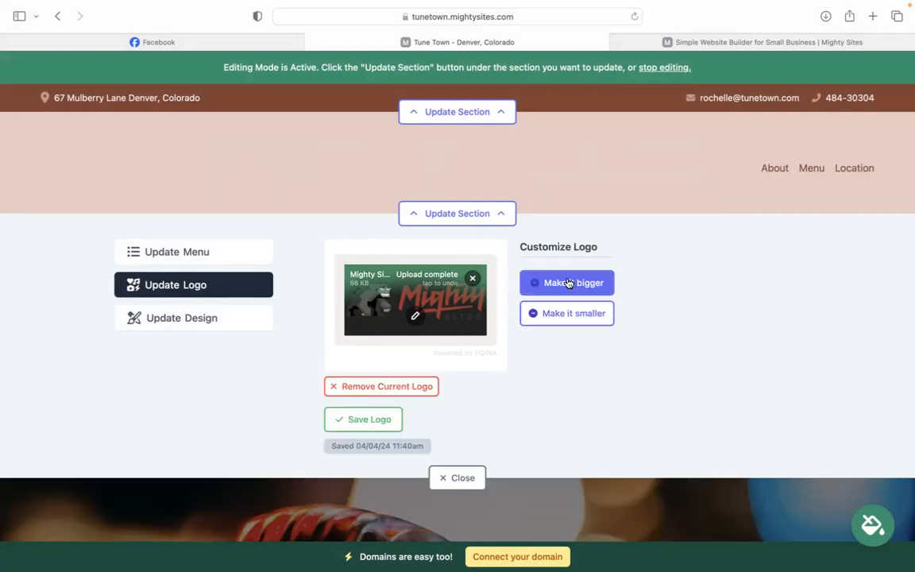
# Step: Enlarge the header logo two steps, shrink it one step, and close the logo editor
pyautogui.click(569, 283)
pyautogui.click(569, 285)
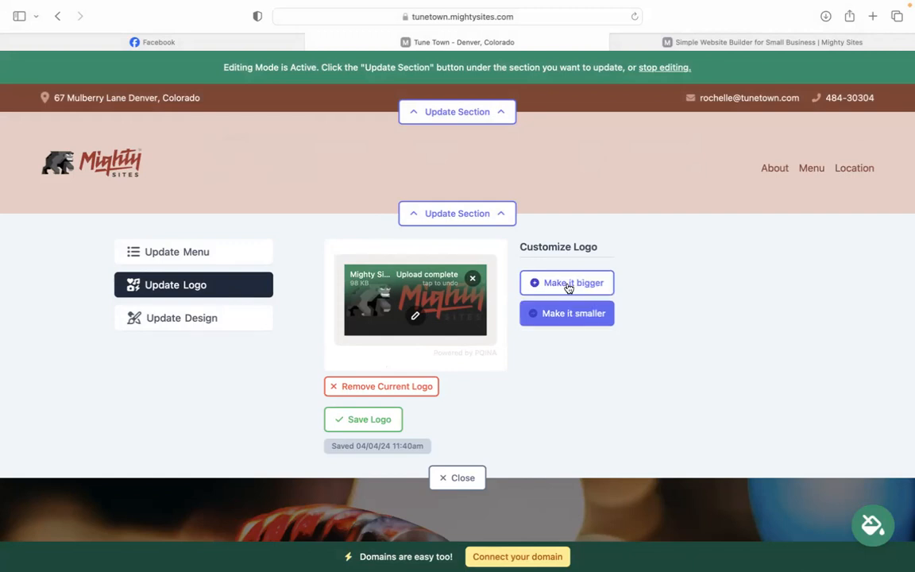
pyautogui.click(579, 317)
pyautogui.click(443, 478)
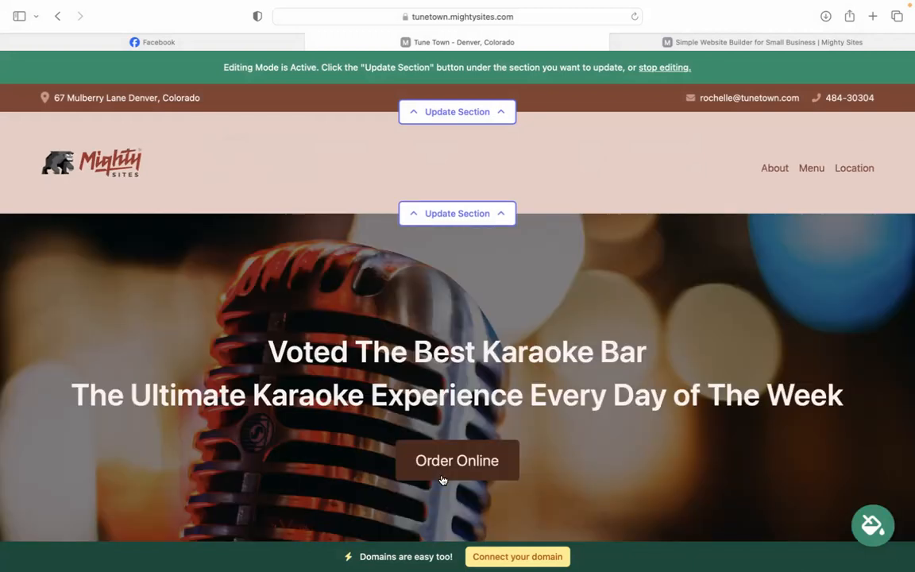
pyautogui.scroll(-10, 442, 479)
# Step: Preview several theme swatches, including green and light yellow, and save the olive theme
pyautogui.scroll(-10, 458, 298)
pyautogui.scroll(4, 458, 297)
pyautogui.scroll(8, 808, 483)
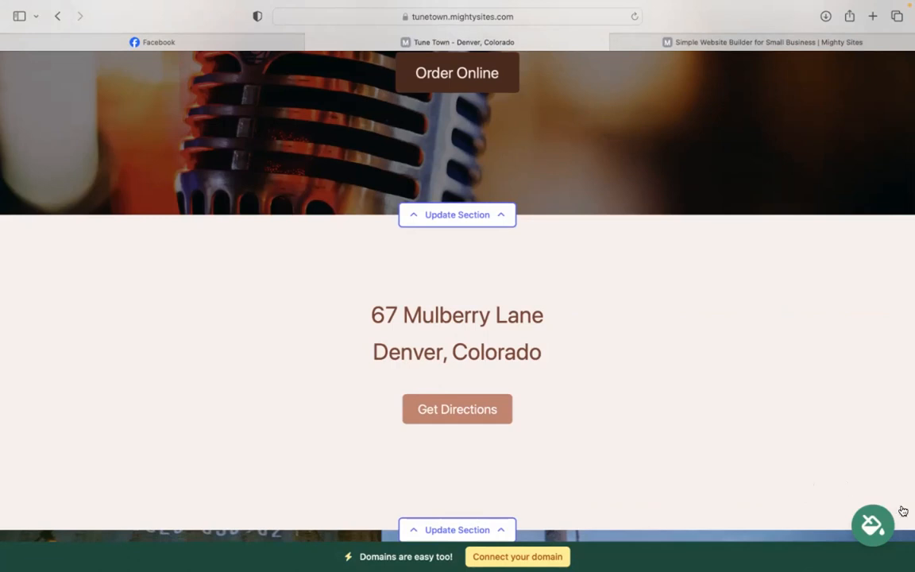
pyautogui.click(874, 525)
pyautogui.click(673, 445)
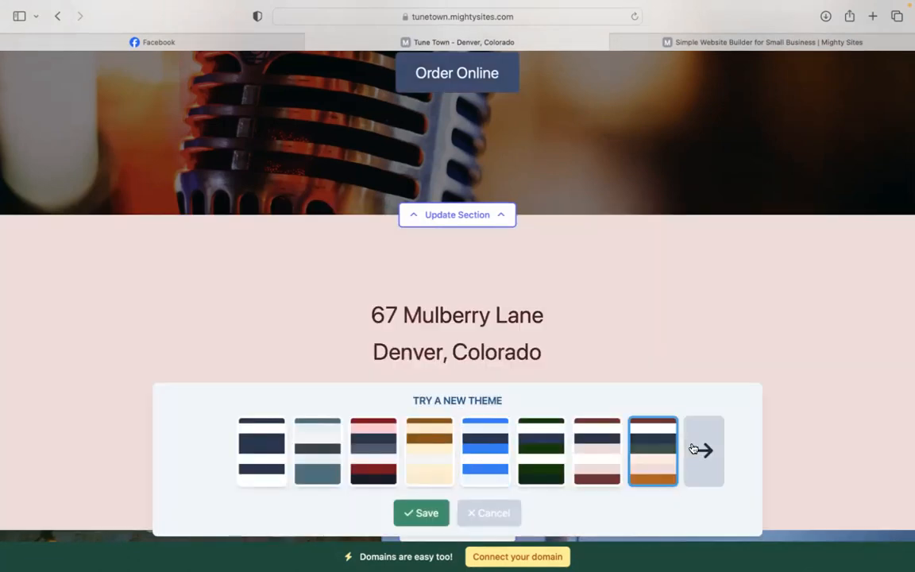
pyautogui.click(704, 451)
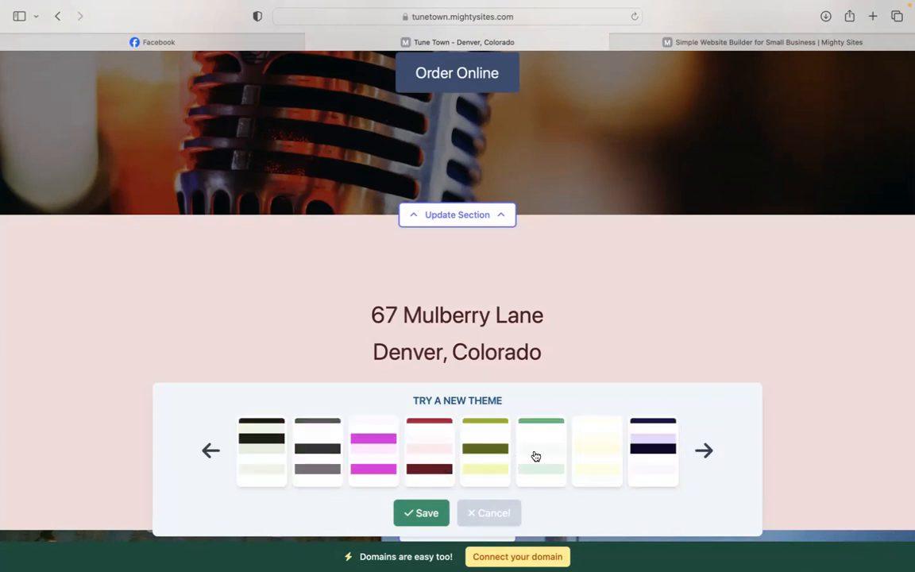
pyautogui.click(536, 456)
pyautogui.click(587, 451)
pyautogui.click(467, 453)
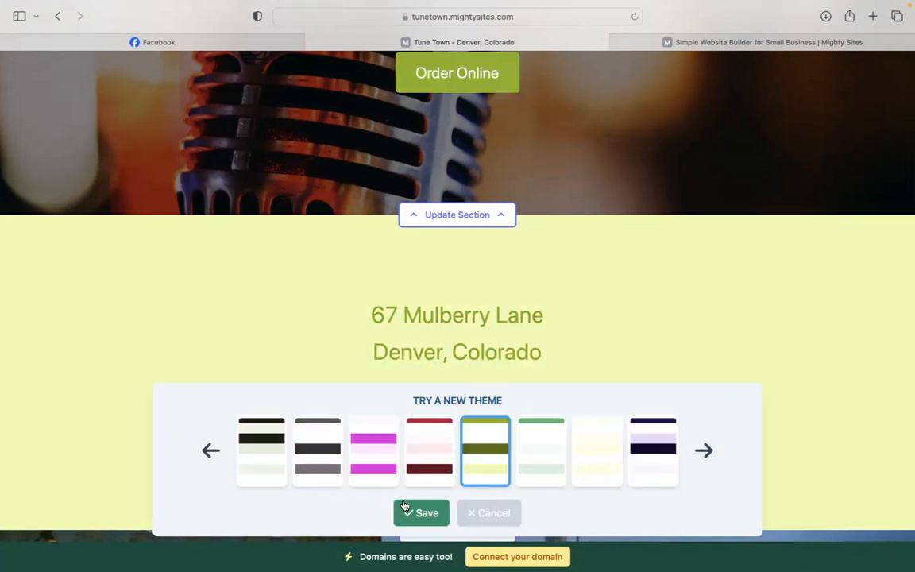
pyautogui.click(407, 511)
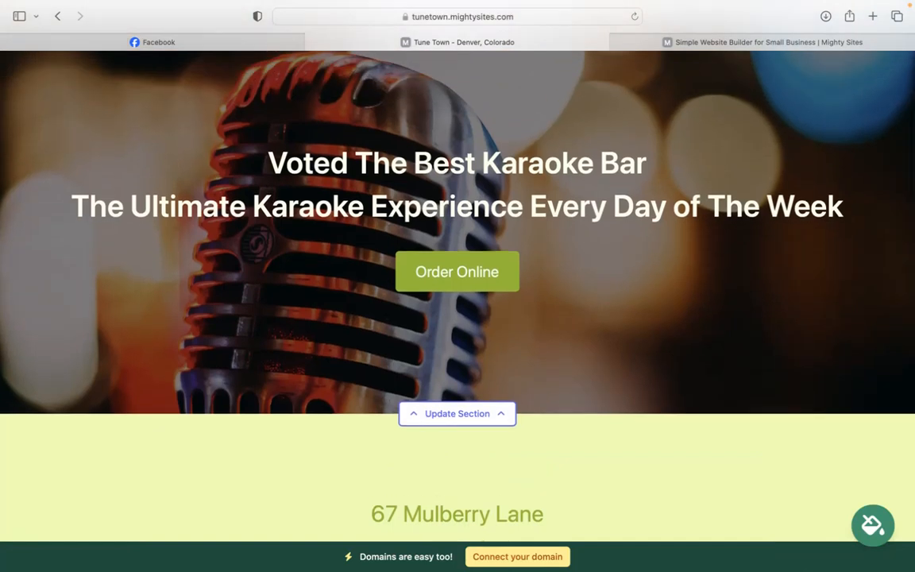
# Step: Open the hero section's image settings and browse the stock photo library
pyautogui.click(455, 422)
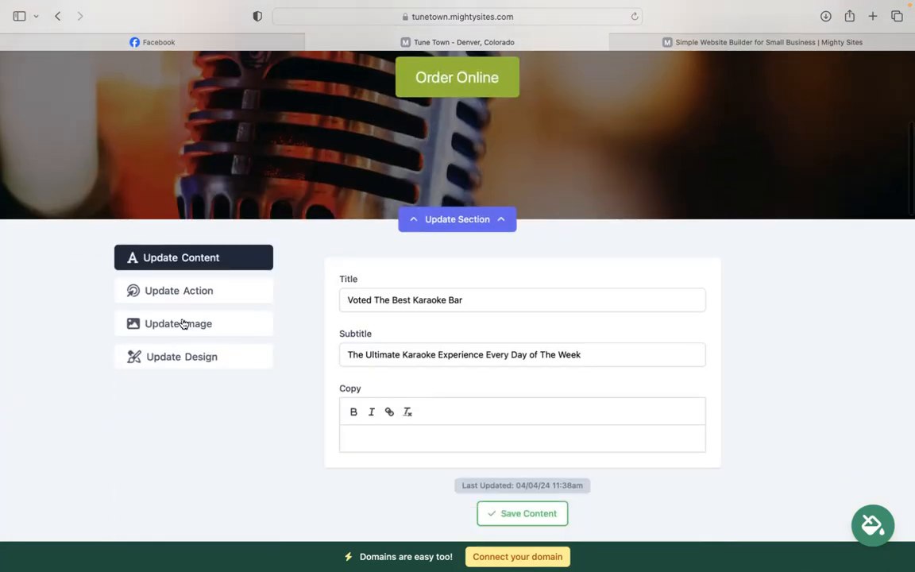
pyautogui.click(181, 322)
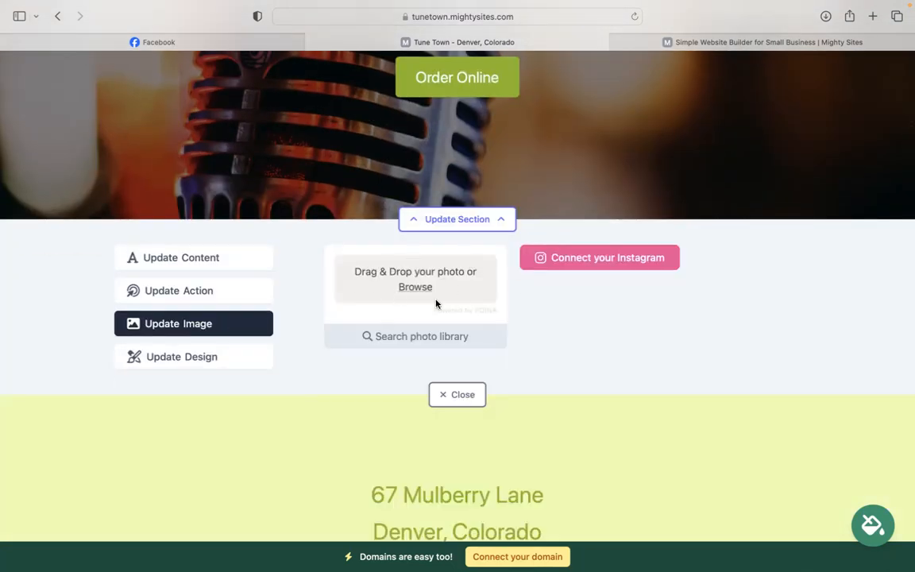
pyautogui.click(442, 341)
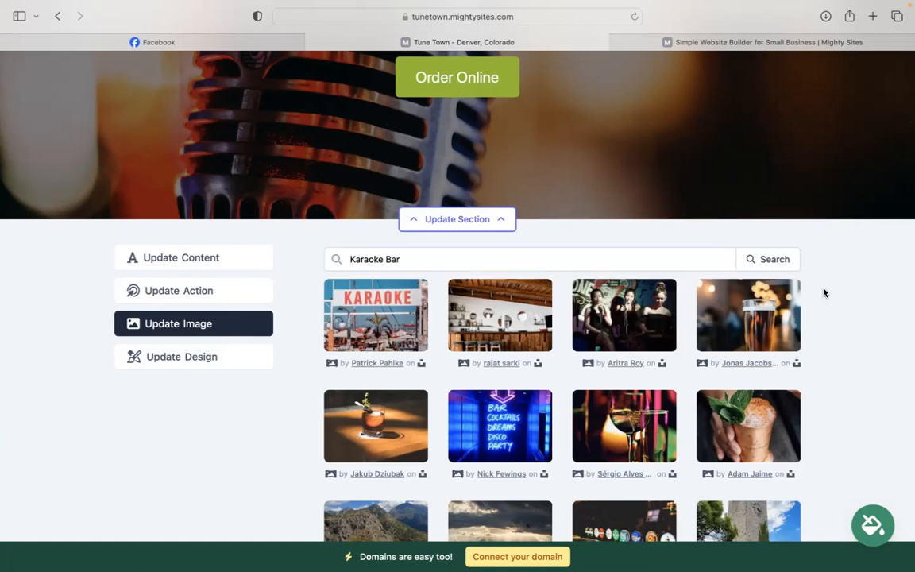
pyautogui.scroll(-5, 824, 292)
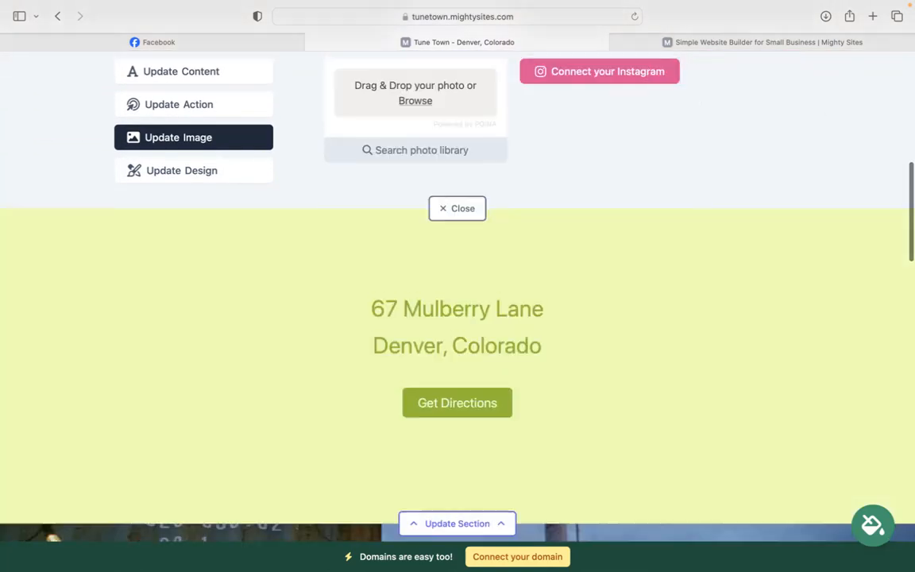
pyautogui.scroll(7, 661, 88)
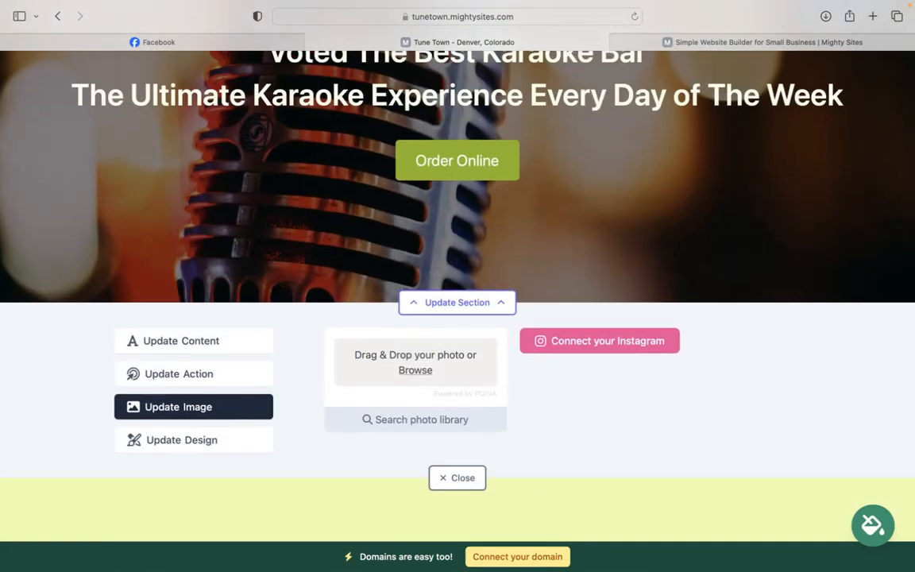
# Step: Review the Order Online button's link options, cancel without linking, and scroll to the address section
pyautogui.click(178, 373)
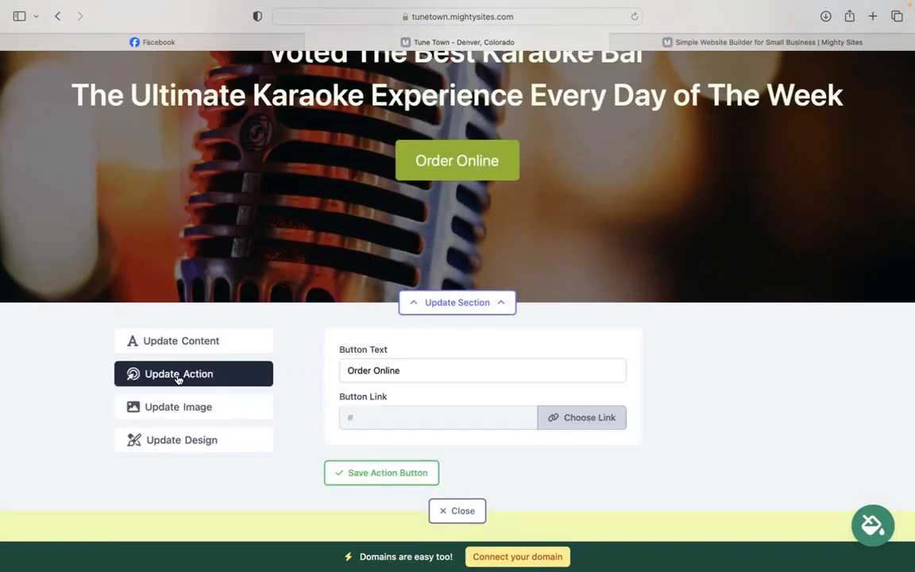
pyautogui.scroll(2, 357, 262)
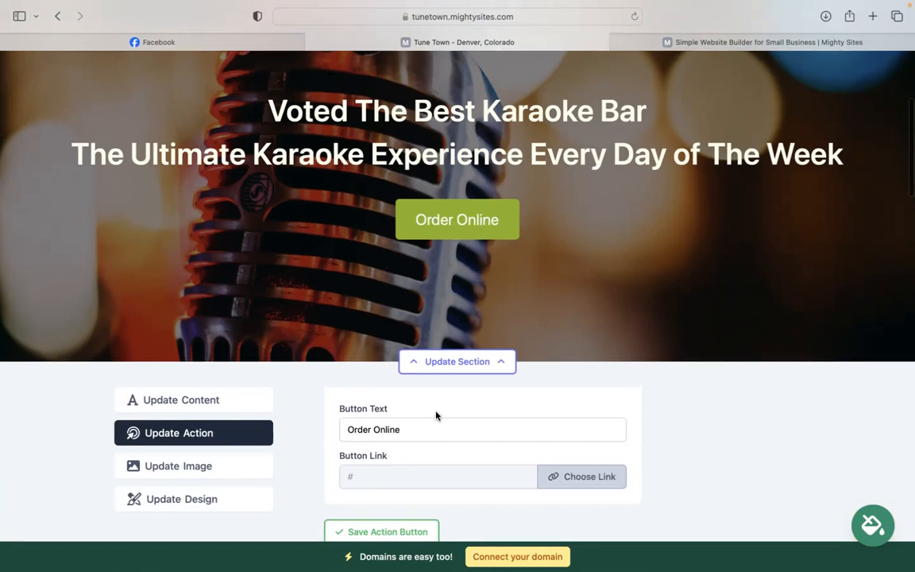
pyautogui.click(581, 476)
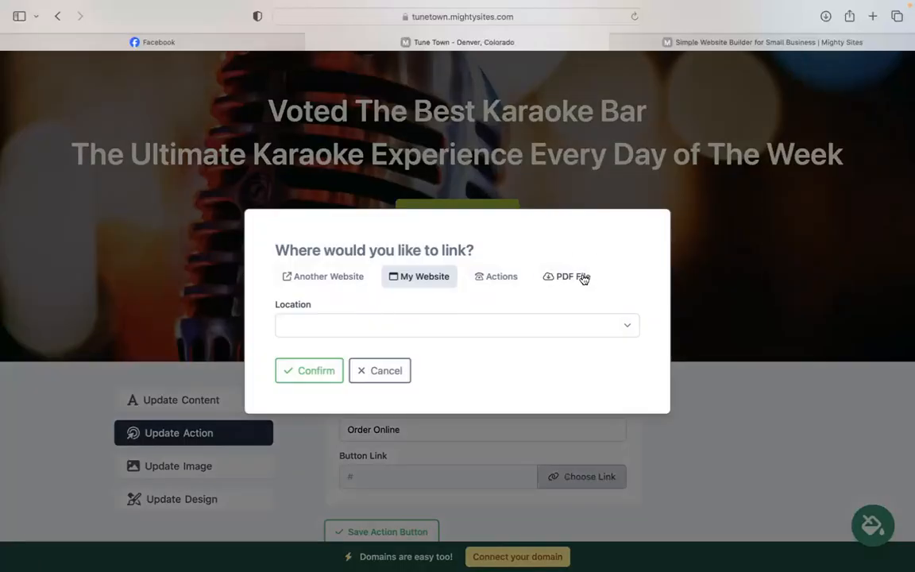
pyautogui.click(380, 370)
pyautogui.scroll(-5, 453, 375)
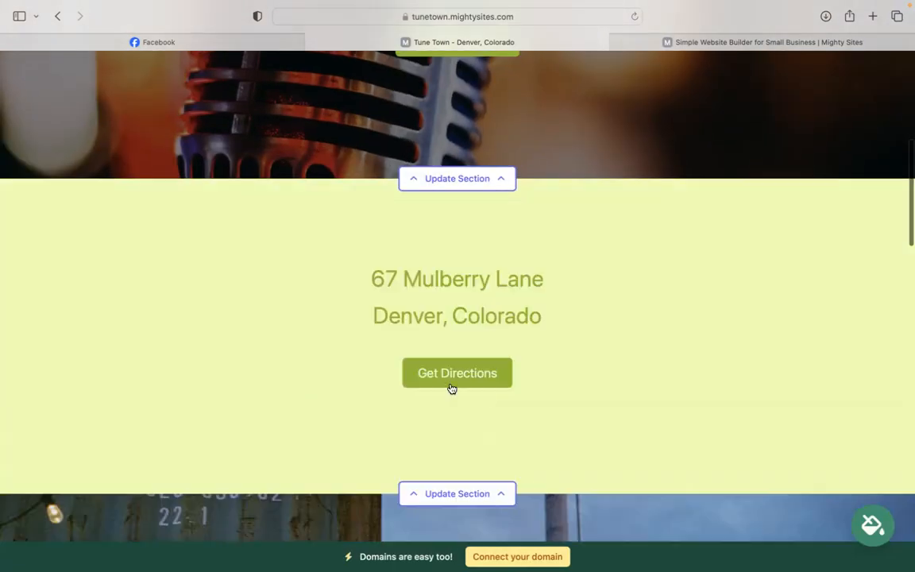
pyautogui.scroll(-1, 451, 388)
pyautogui.click(439, 458)
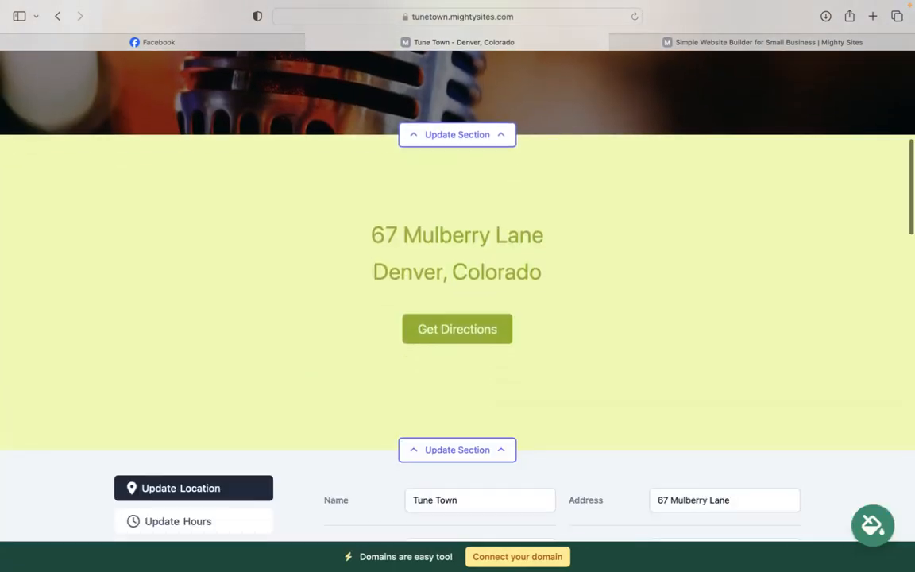
pyautogui.scroll(-3, 367, 251)
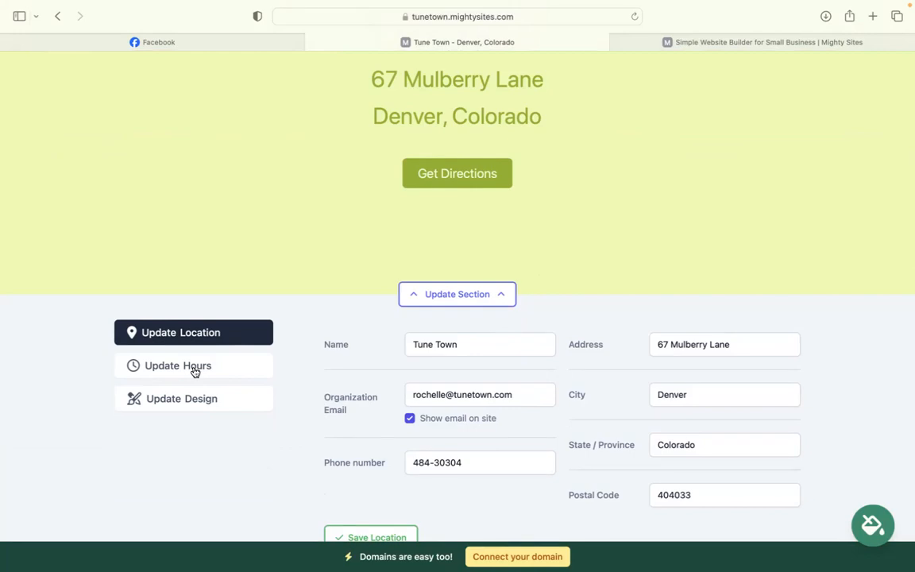
pyautogui.click(195, 368)
pyautogui.scroll(-3, 238, 350)
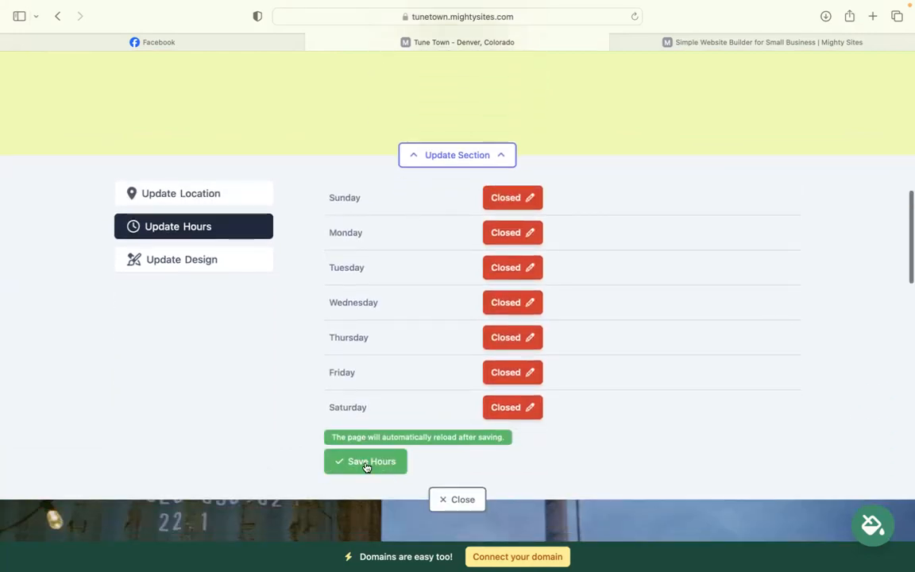
pyautogui.click(483, 494)
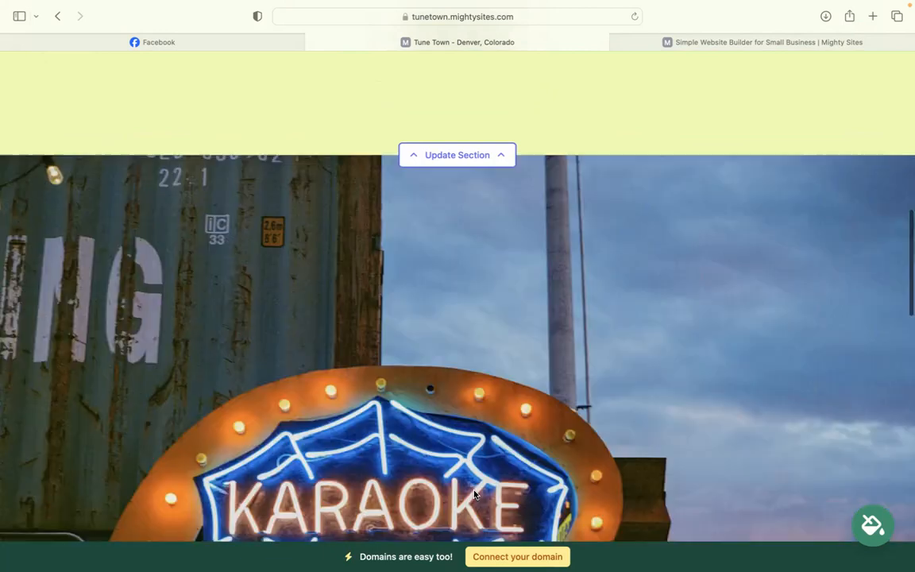
pyautogui.scroll(-5, 486, 397)
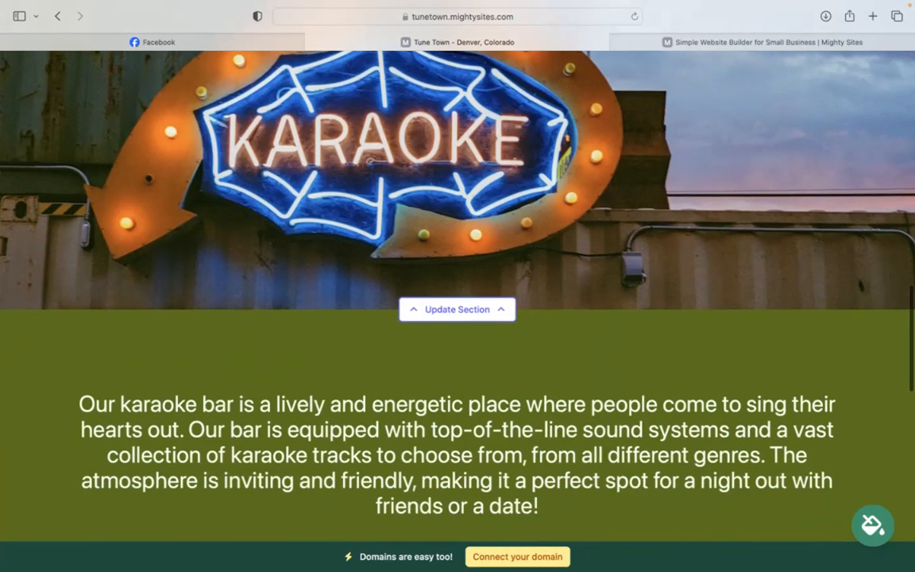
pyautogui.scroll(-10, 458, 317)
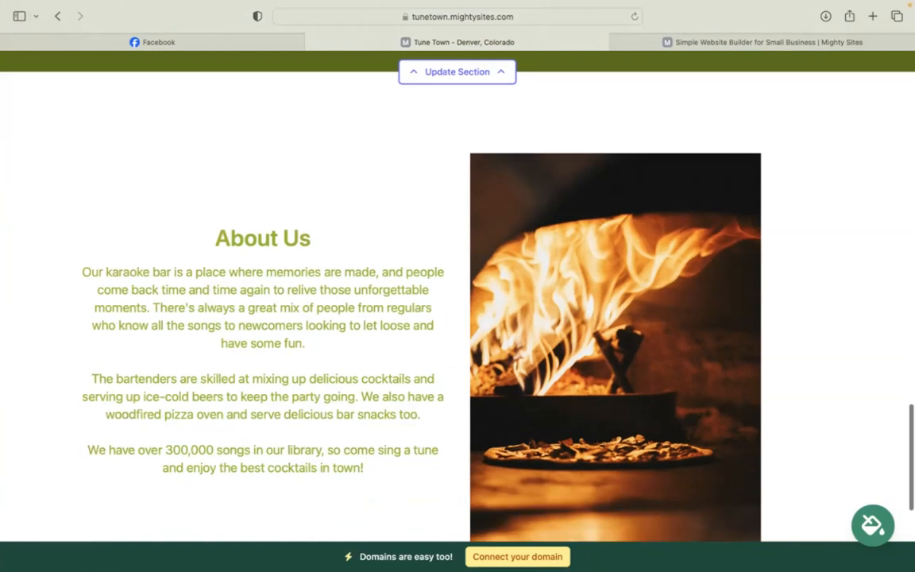
pyautogui.scroll(5, 458, 318)
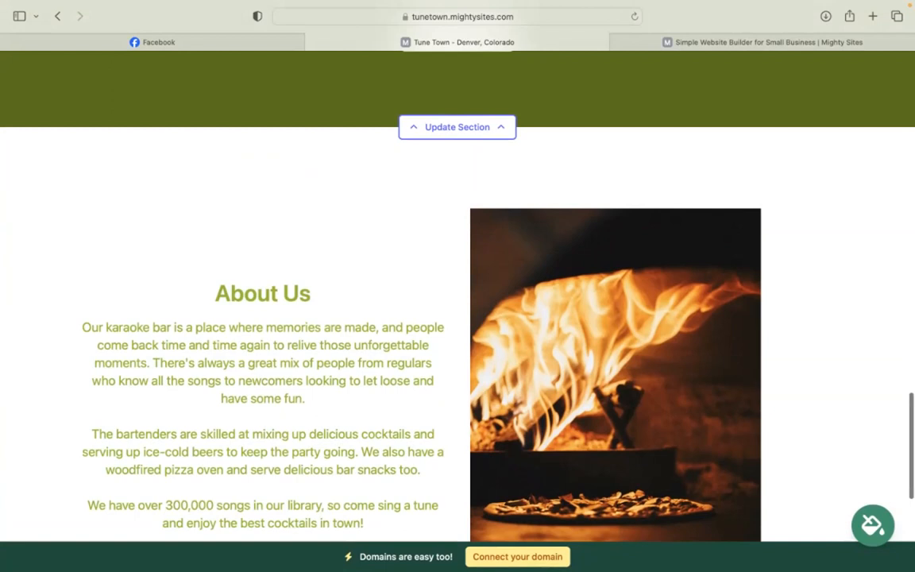
pyautogui.scroll(2, 457, 317)
pyautogui.scroll(2, 457, 318)
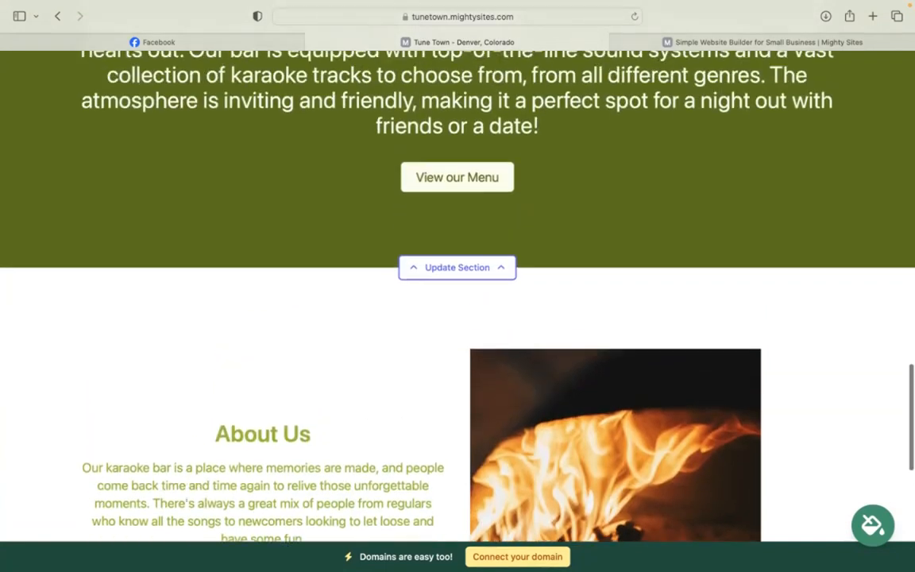
pyautogui.scroll(4, 457, 318)
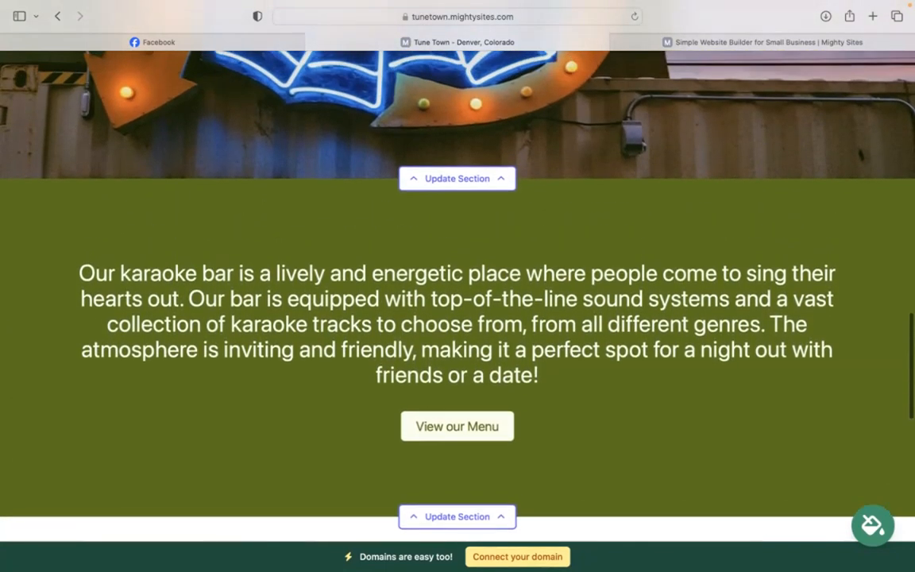
pyautogui.scroll(4, 458, 318)
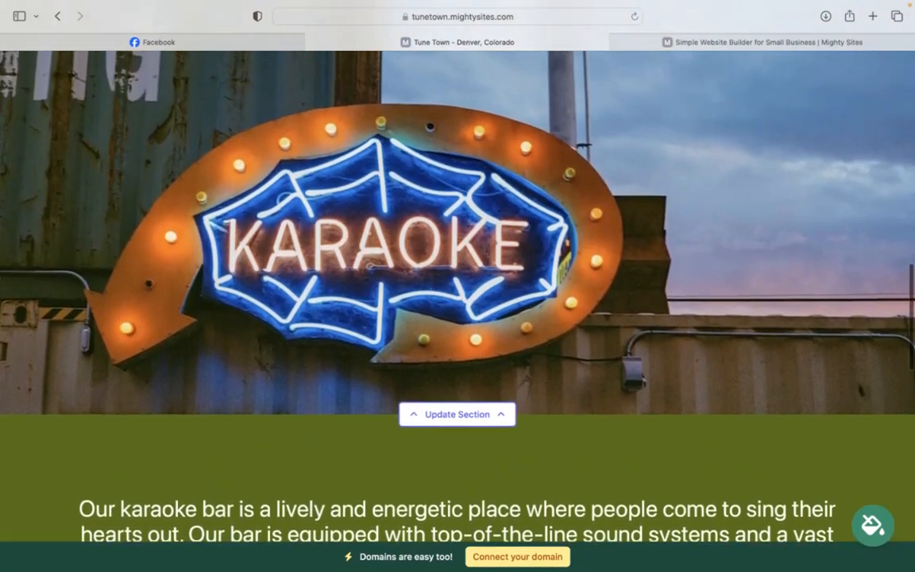
pyautogui.scroll(3, 457, 318)
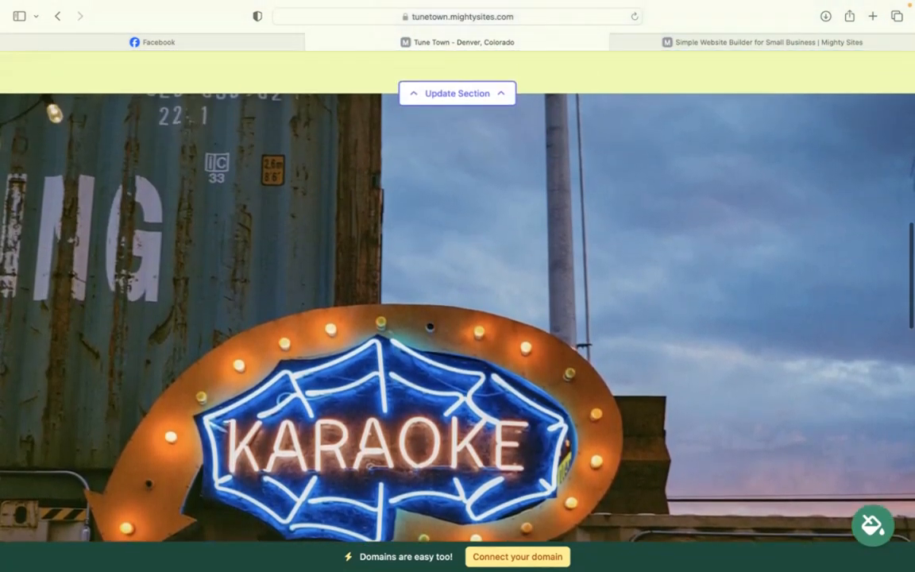
pyautogui.scroll(3, 457, 317)
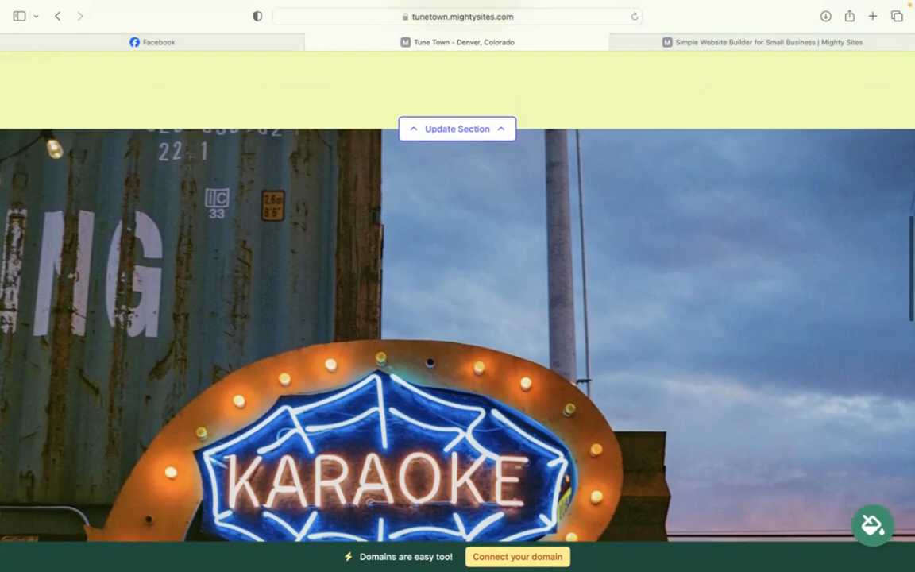
pyautogui.scroll(4, 458, 318)
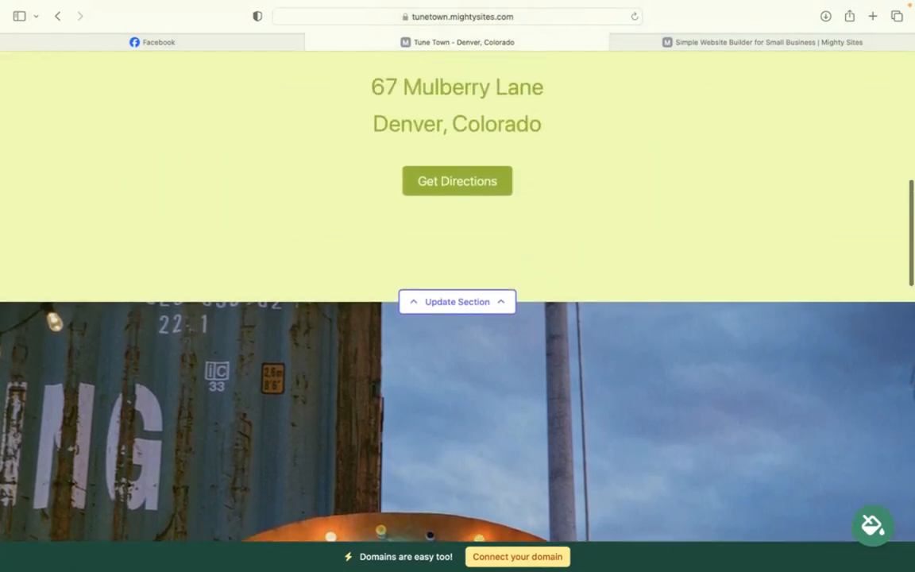
pyautogui.scroll(8, 458, 318)
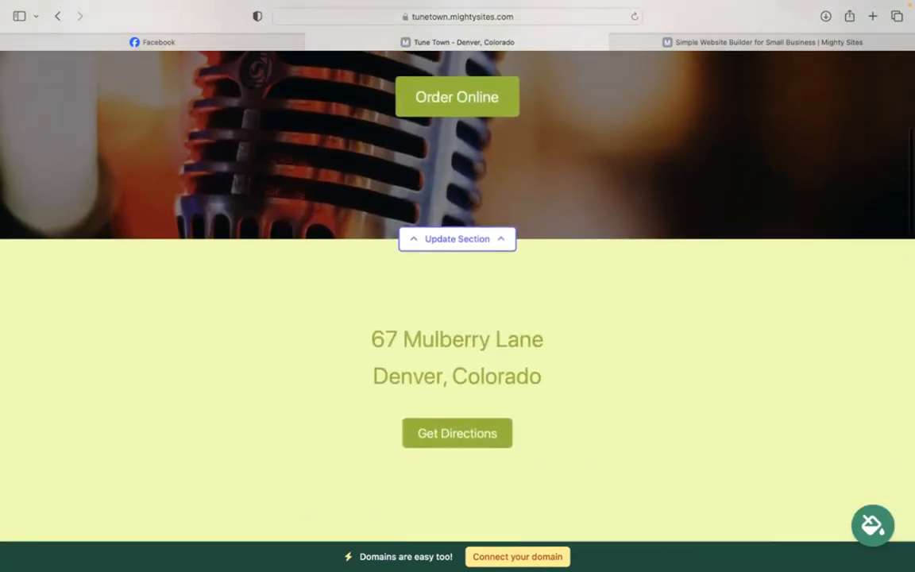
pyautogui.scroll(1, 457, 318)
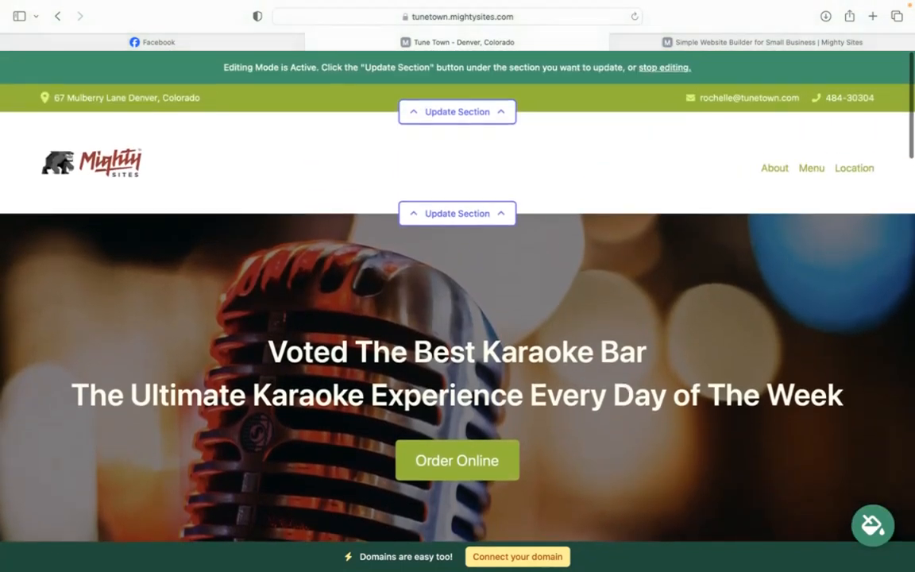